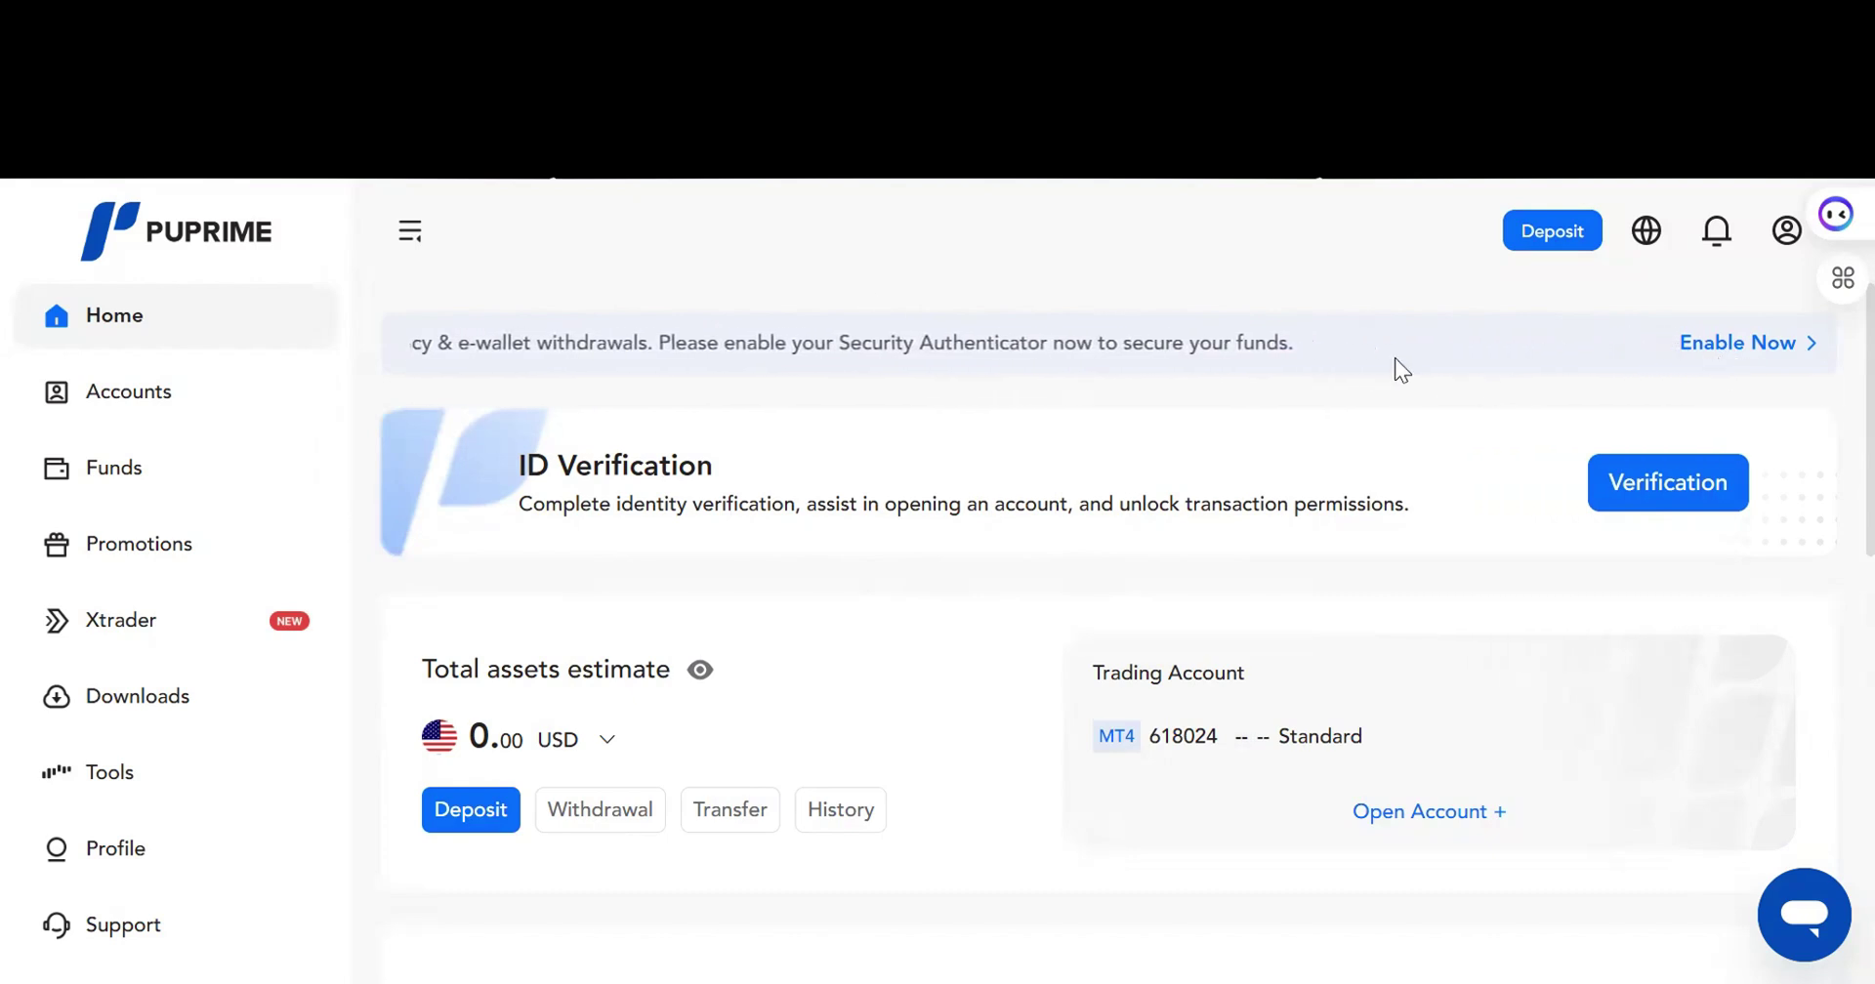
From the Enable Now banner, start verifying the Email Address and send a code to the inbox
left_click(1756, 345)
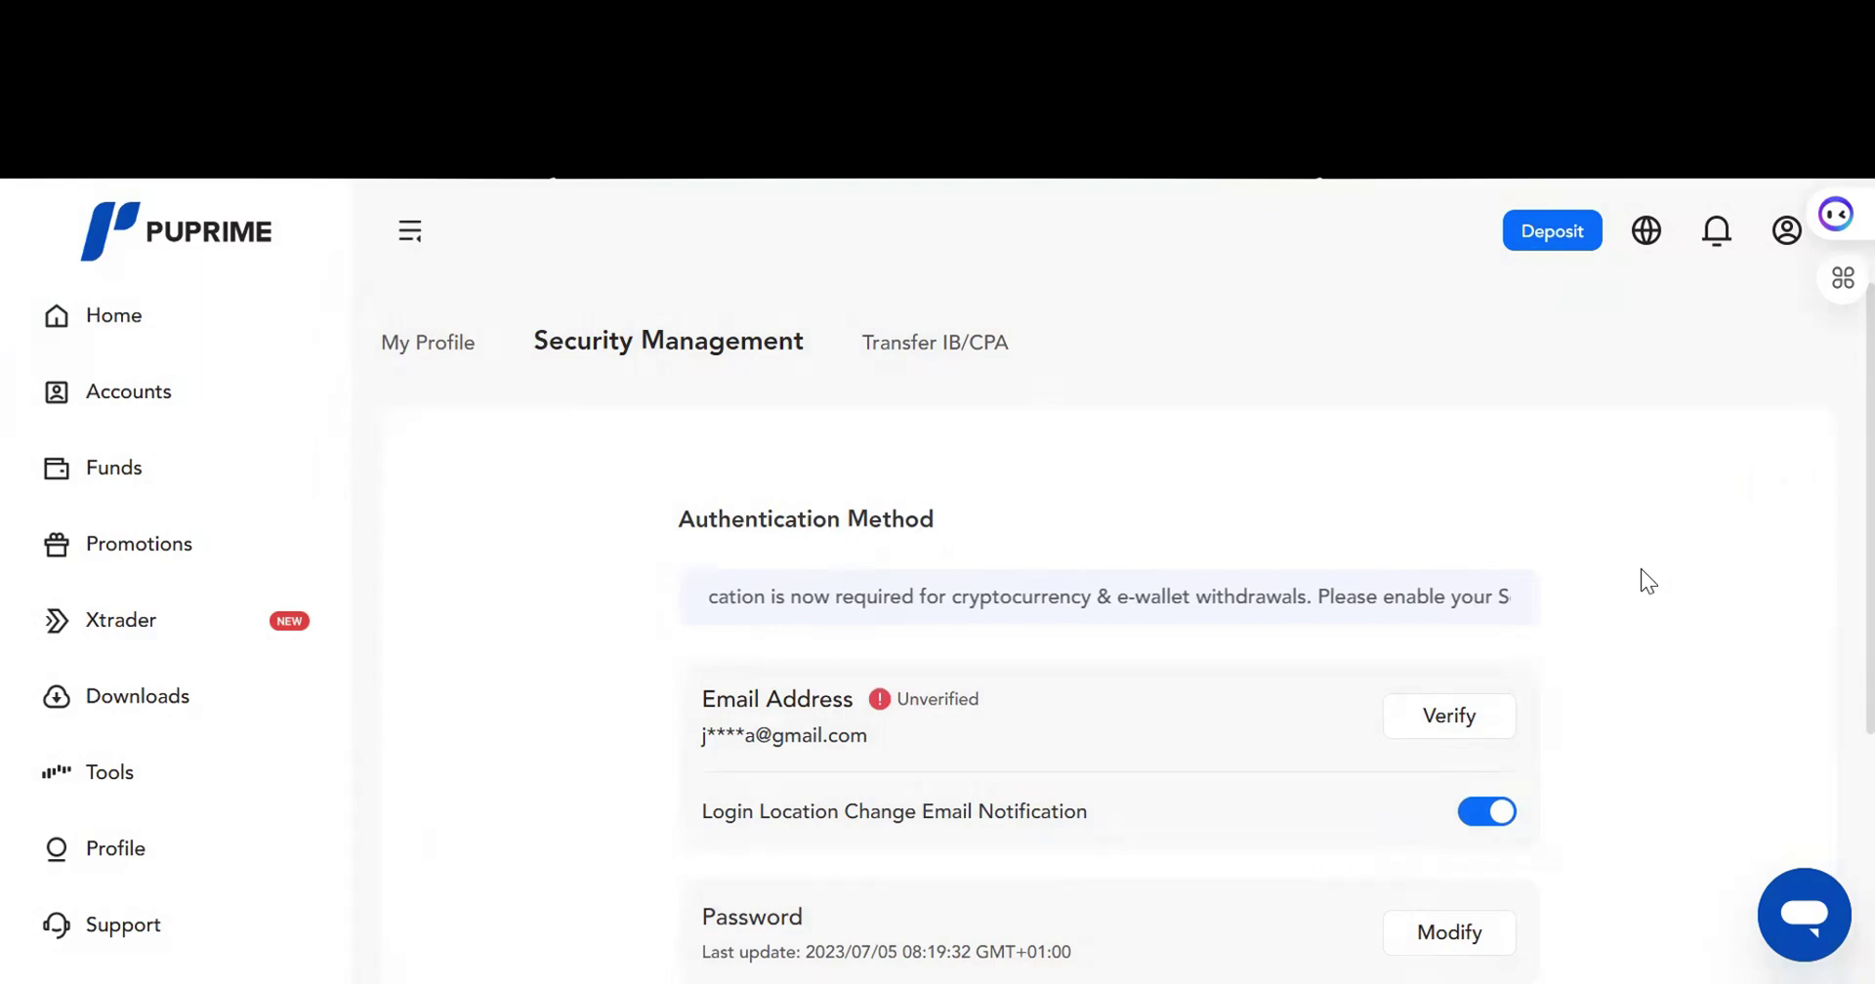
scroll(1641, 580, "down", 3)
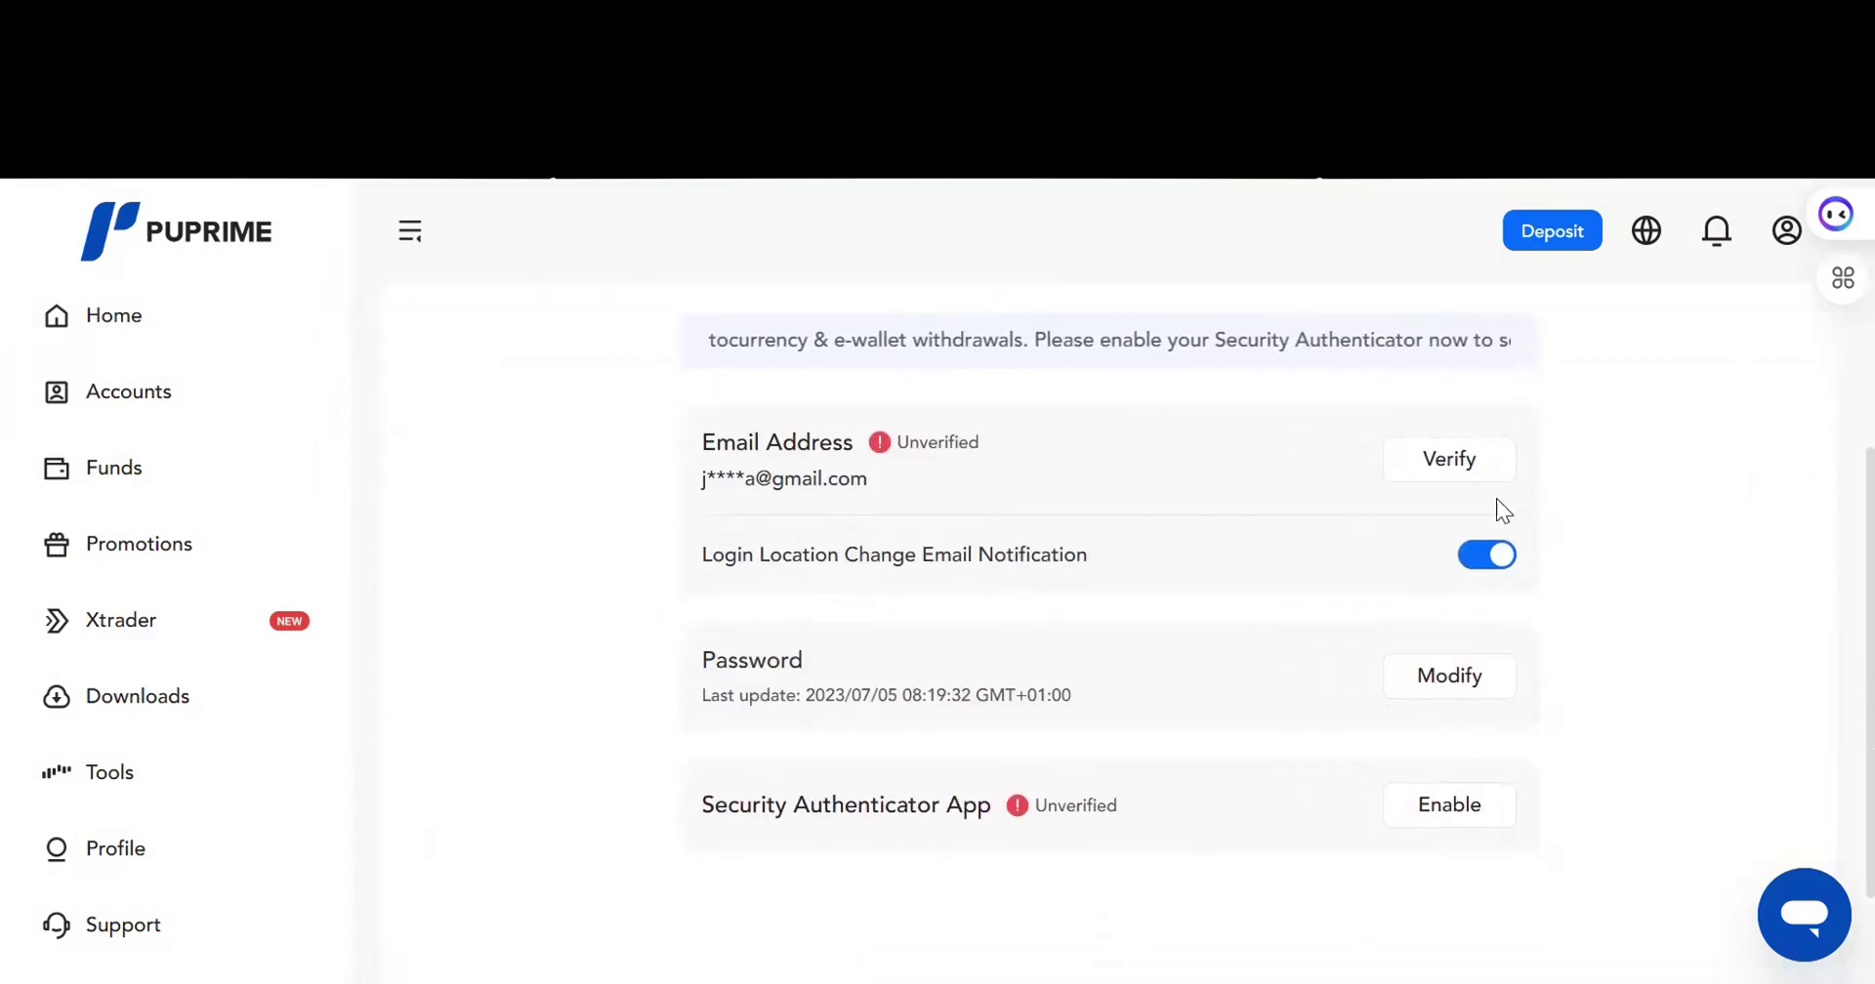
left_click(1429, 459)
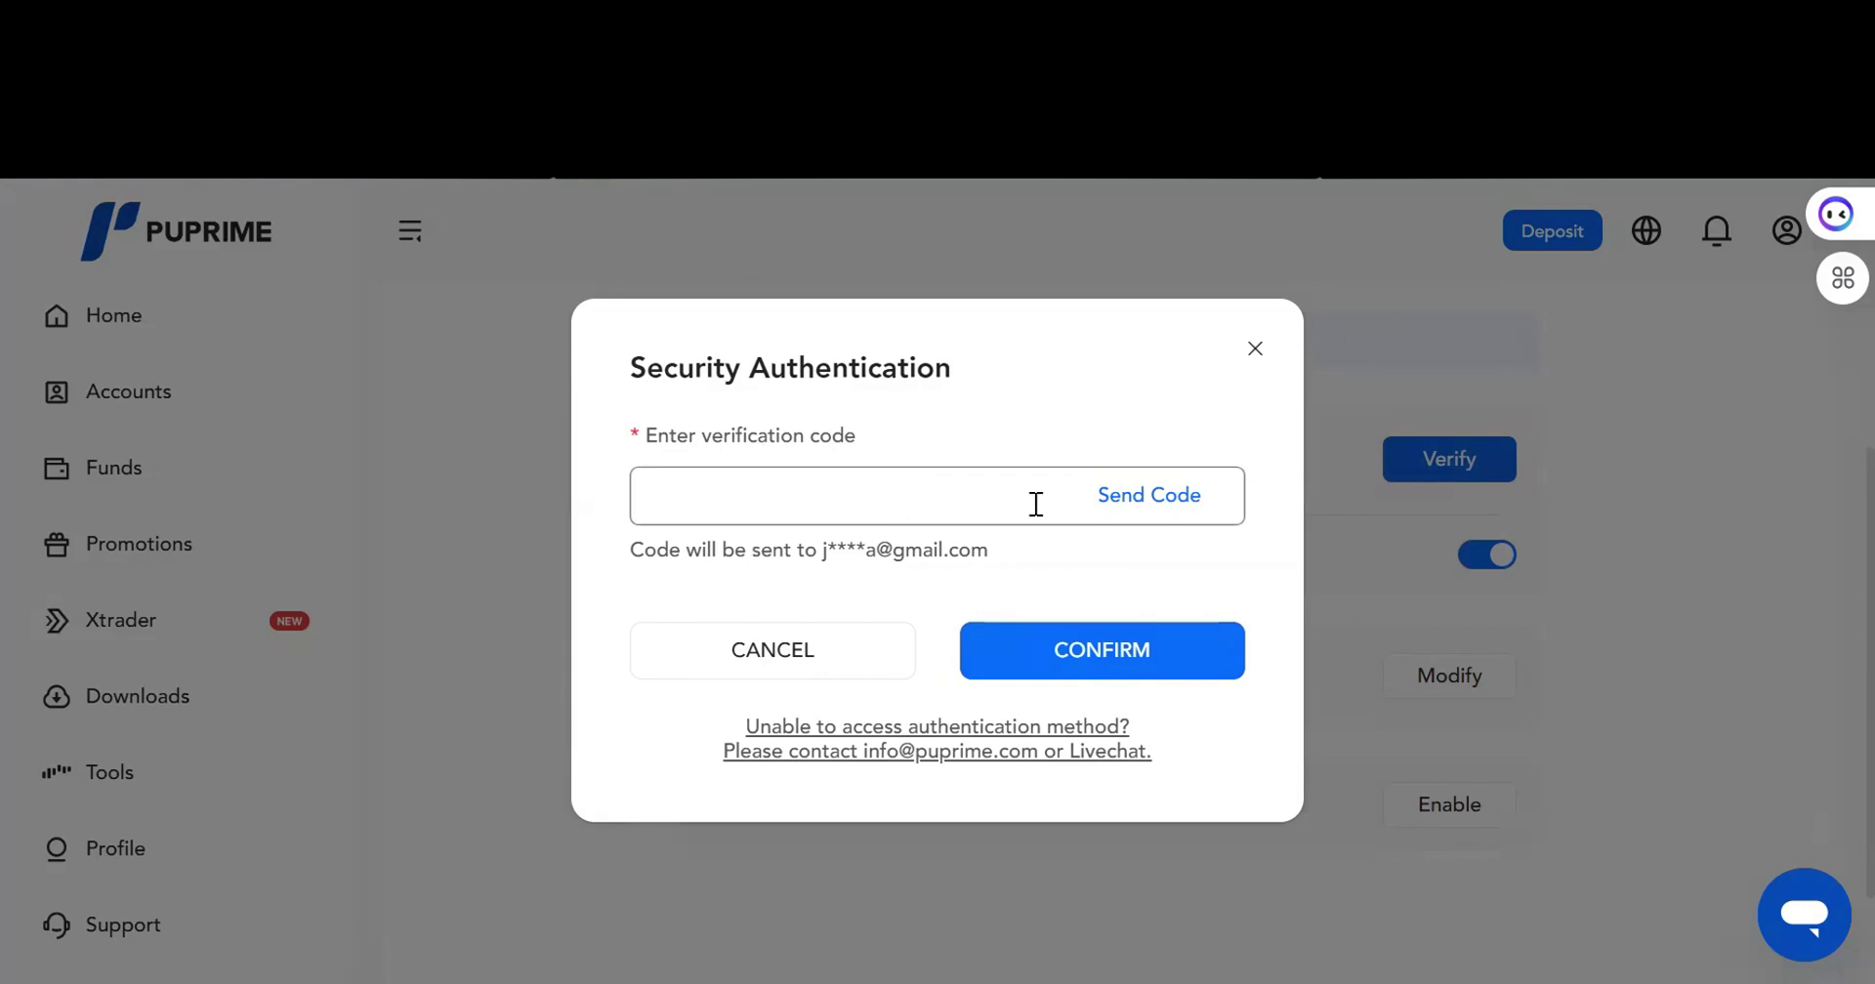
left_click(1136, 498)
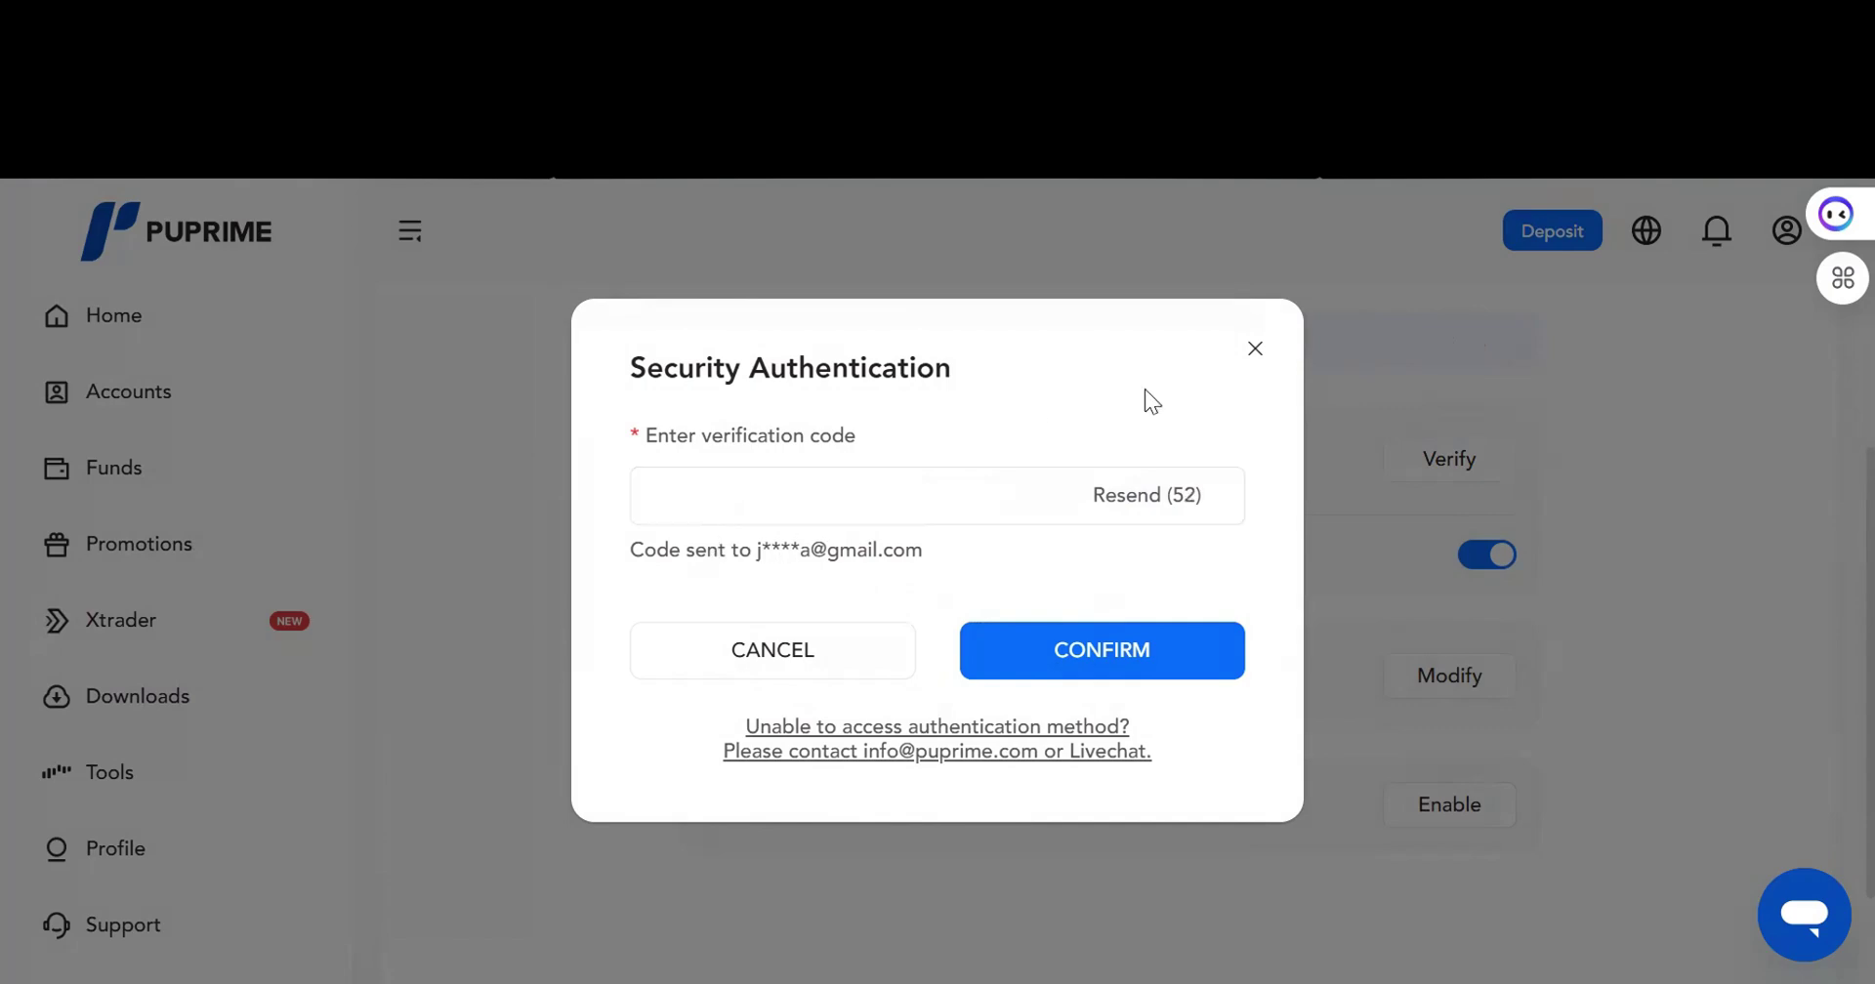
Open the PU Prime Email Verify email in Gmail and select its verification code
key("ctrl+Tab")
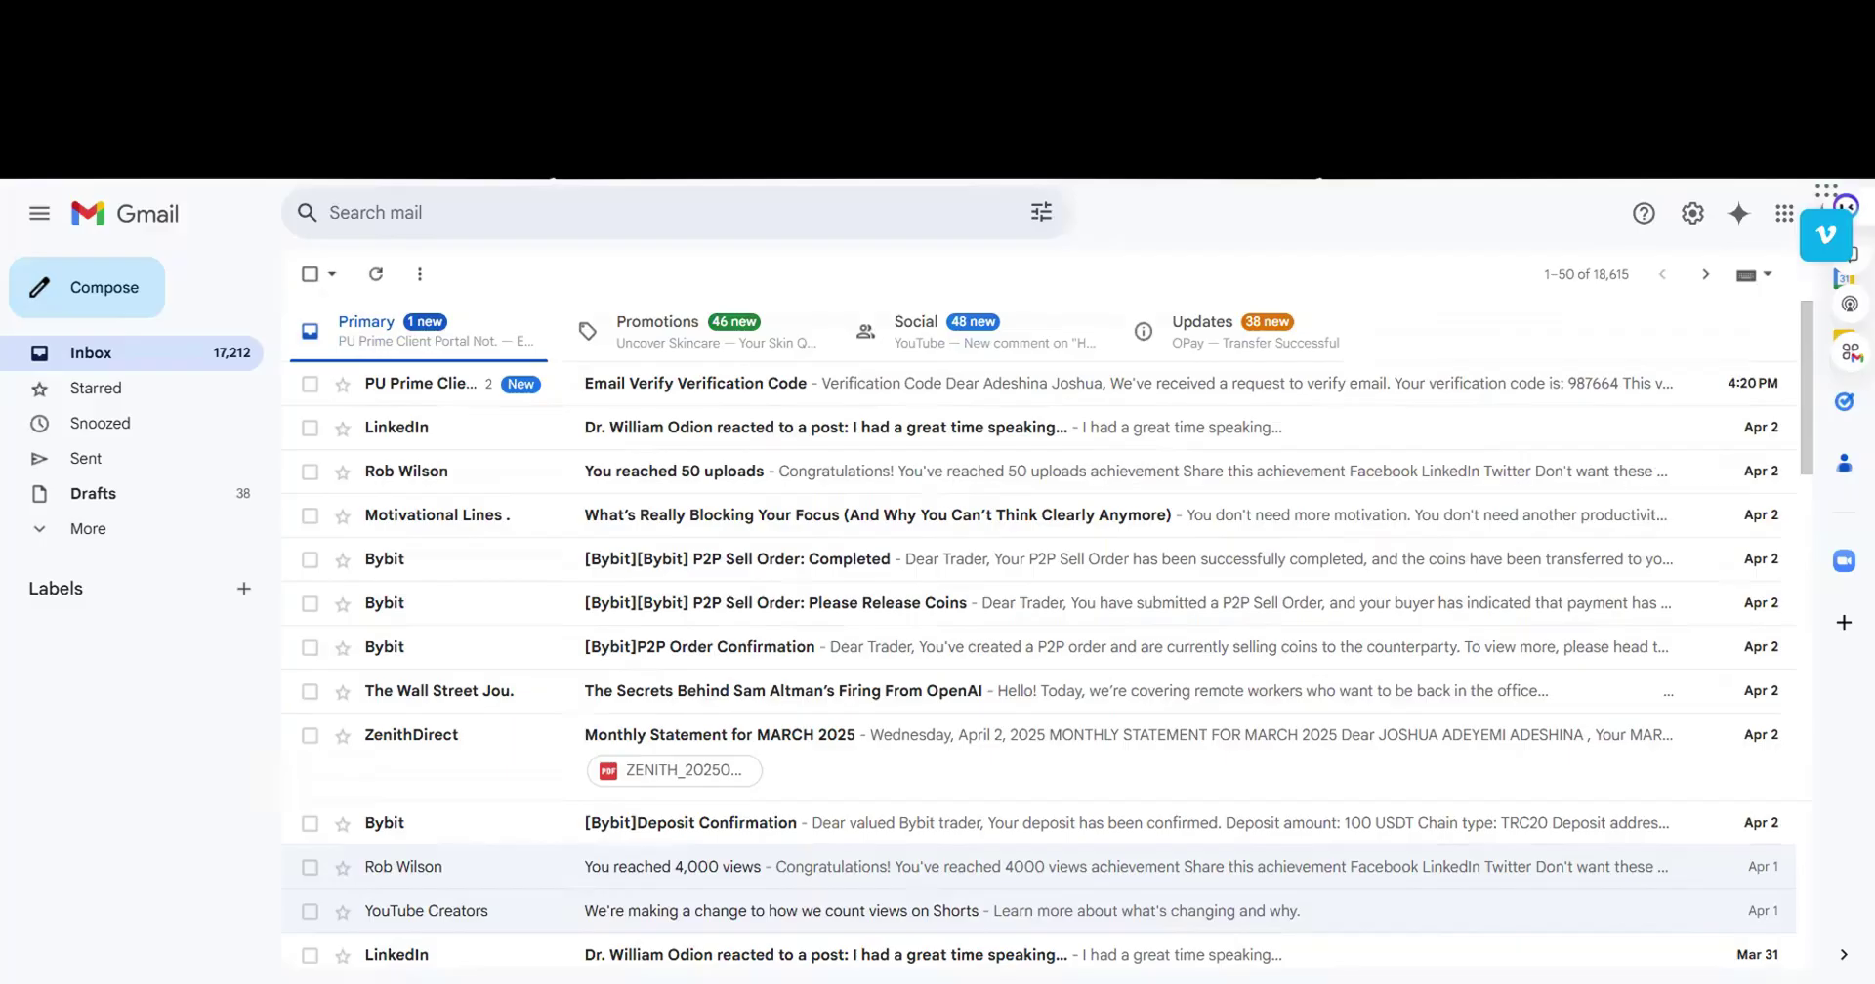
left_click(897, 394)
scroll(616, 658, "down", 5)
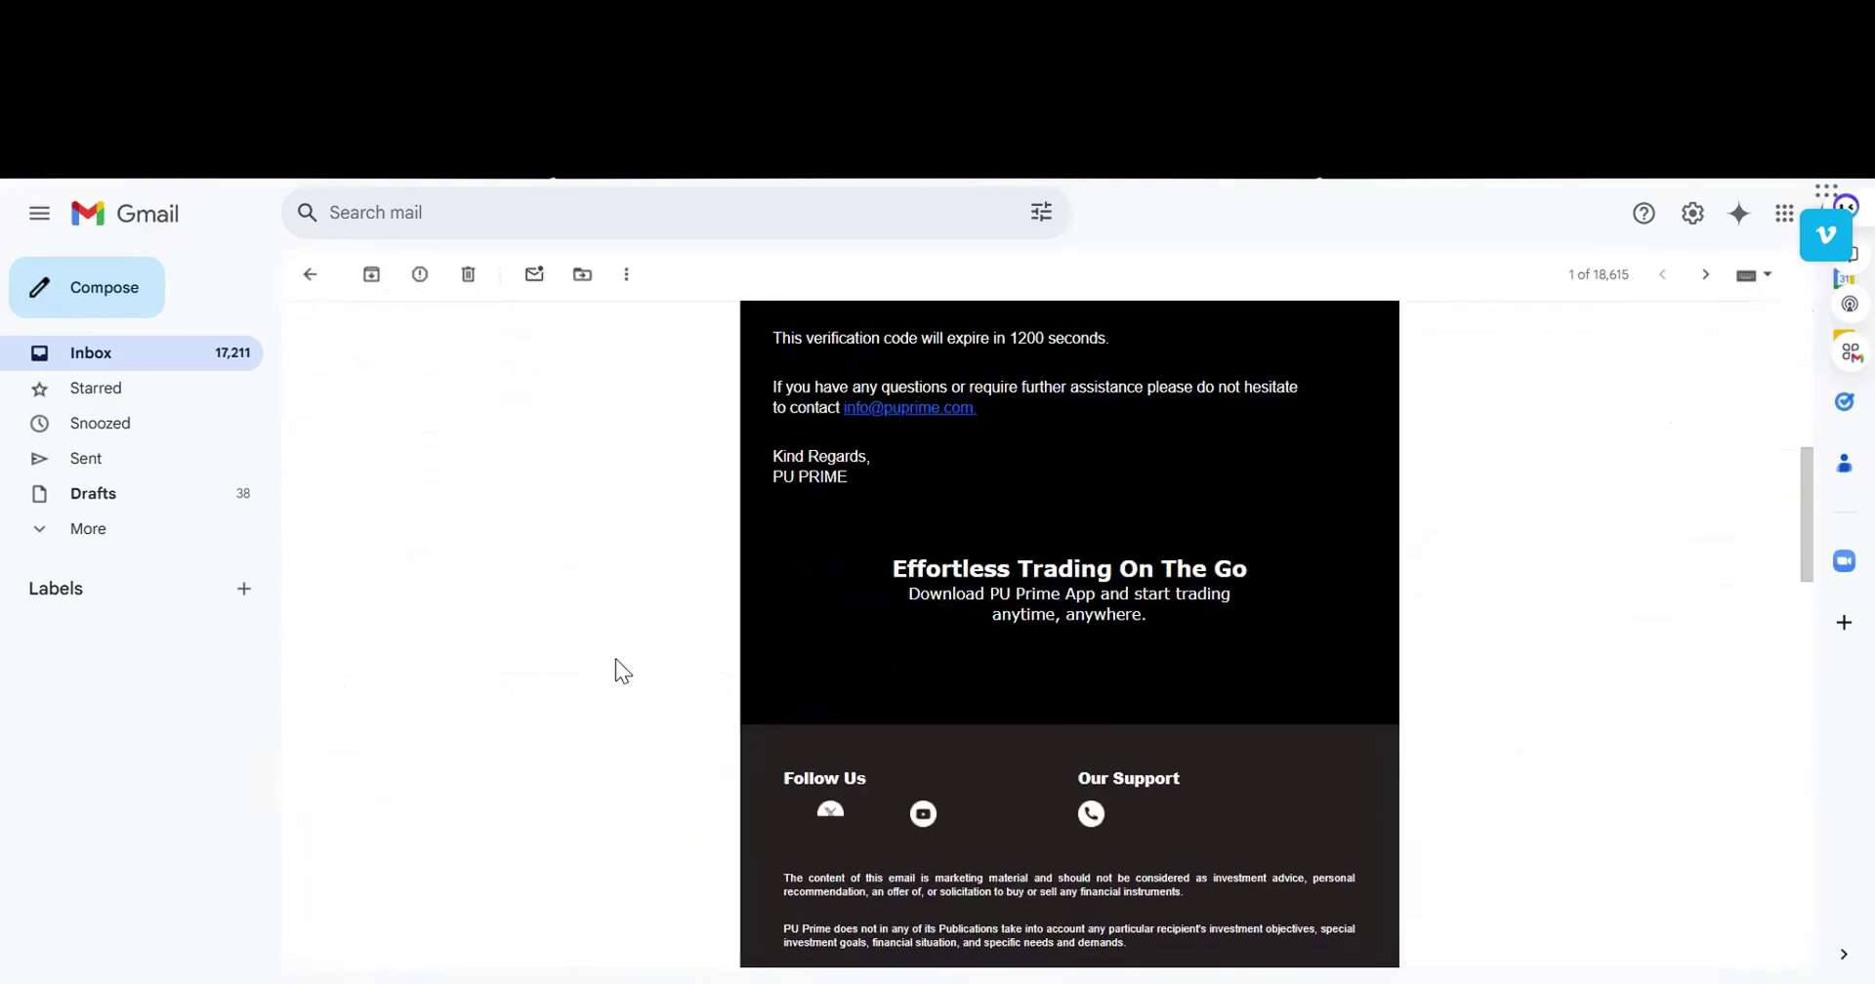
scroll(616, 658, "down", 8)
scroll(615, 658, "down", 4)
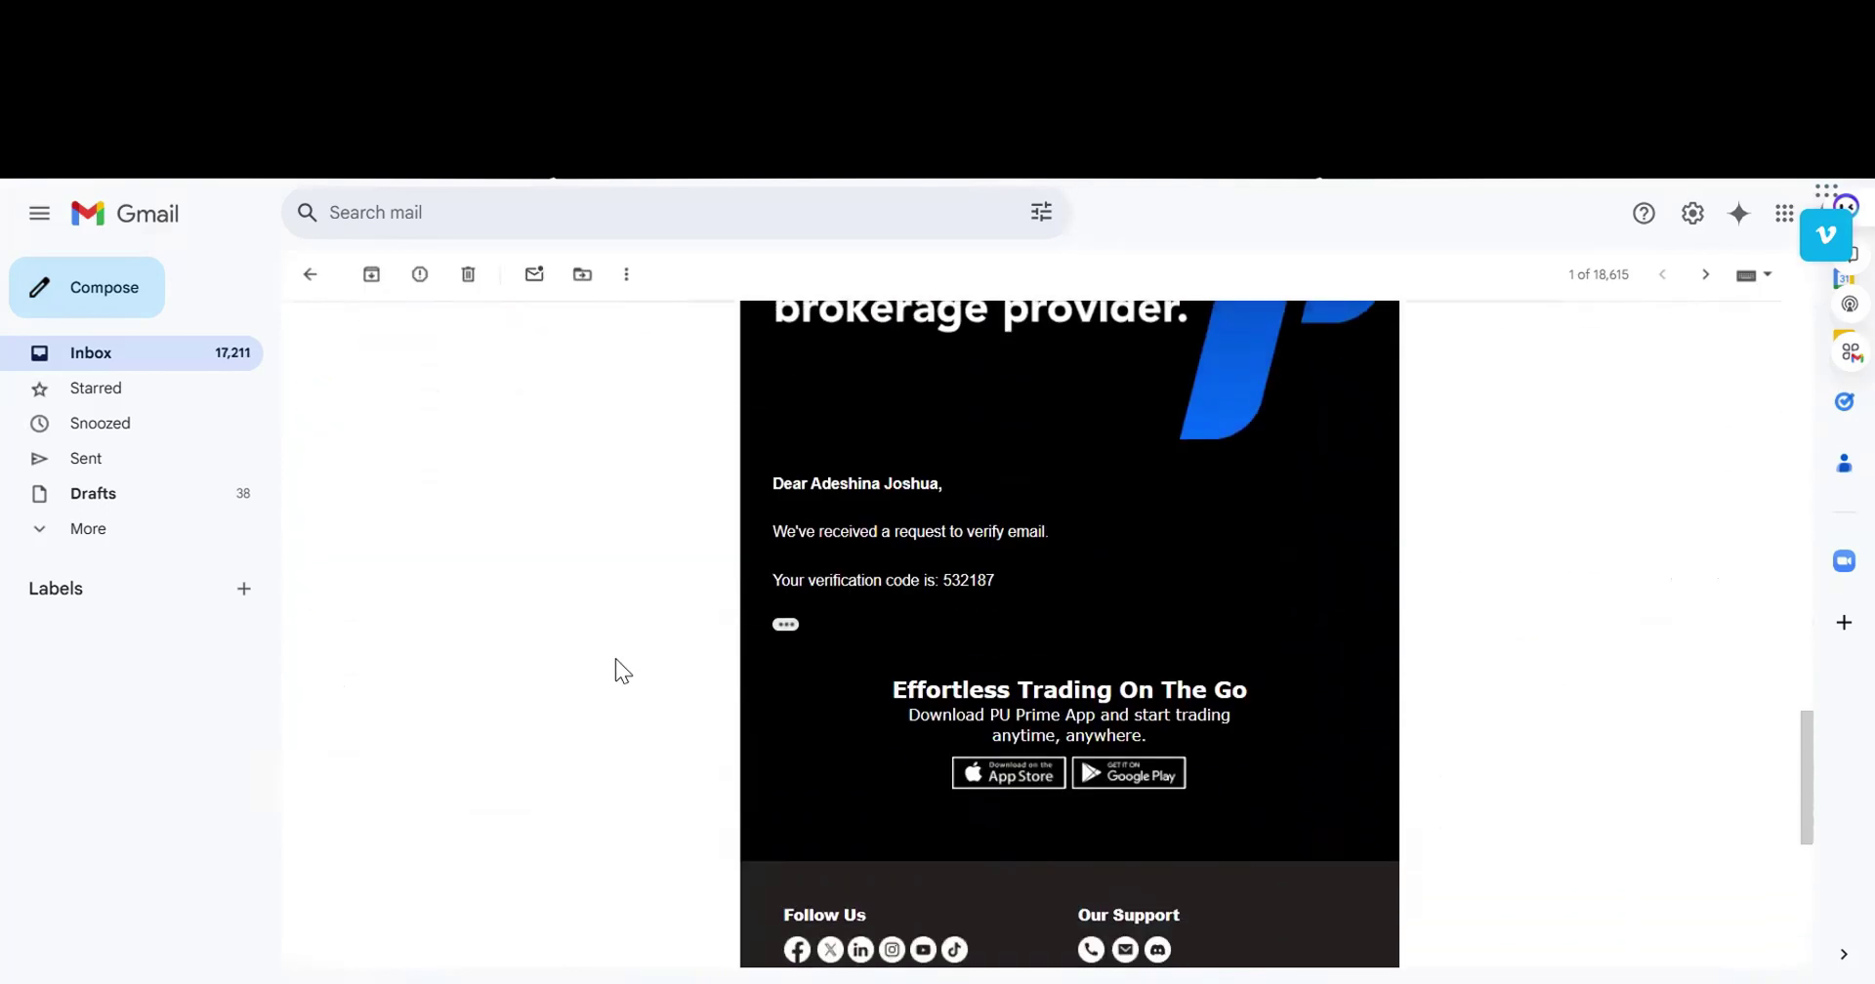
right_click(616, 658)
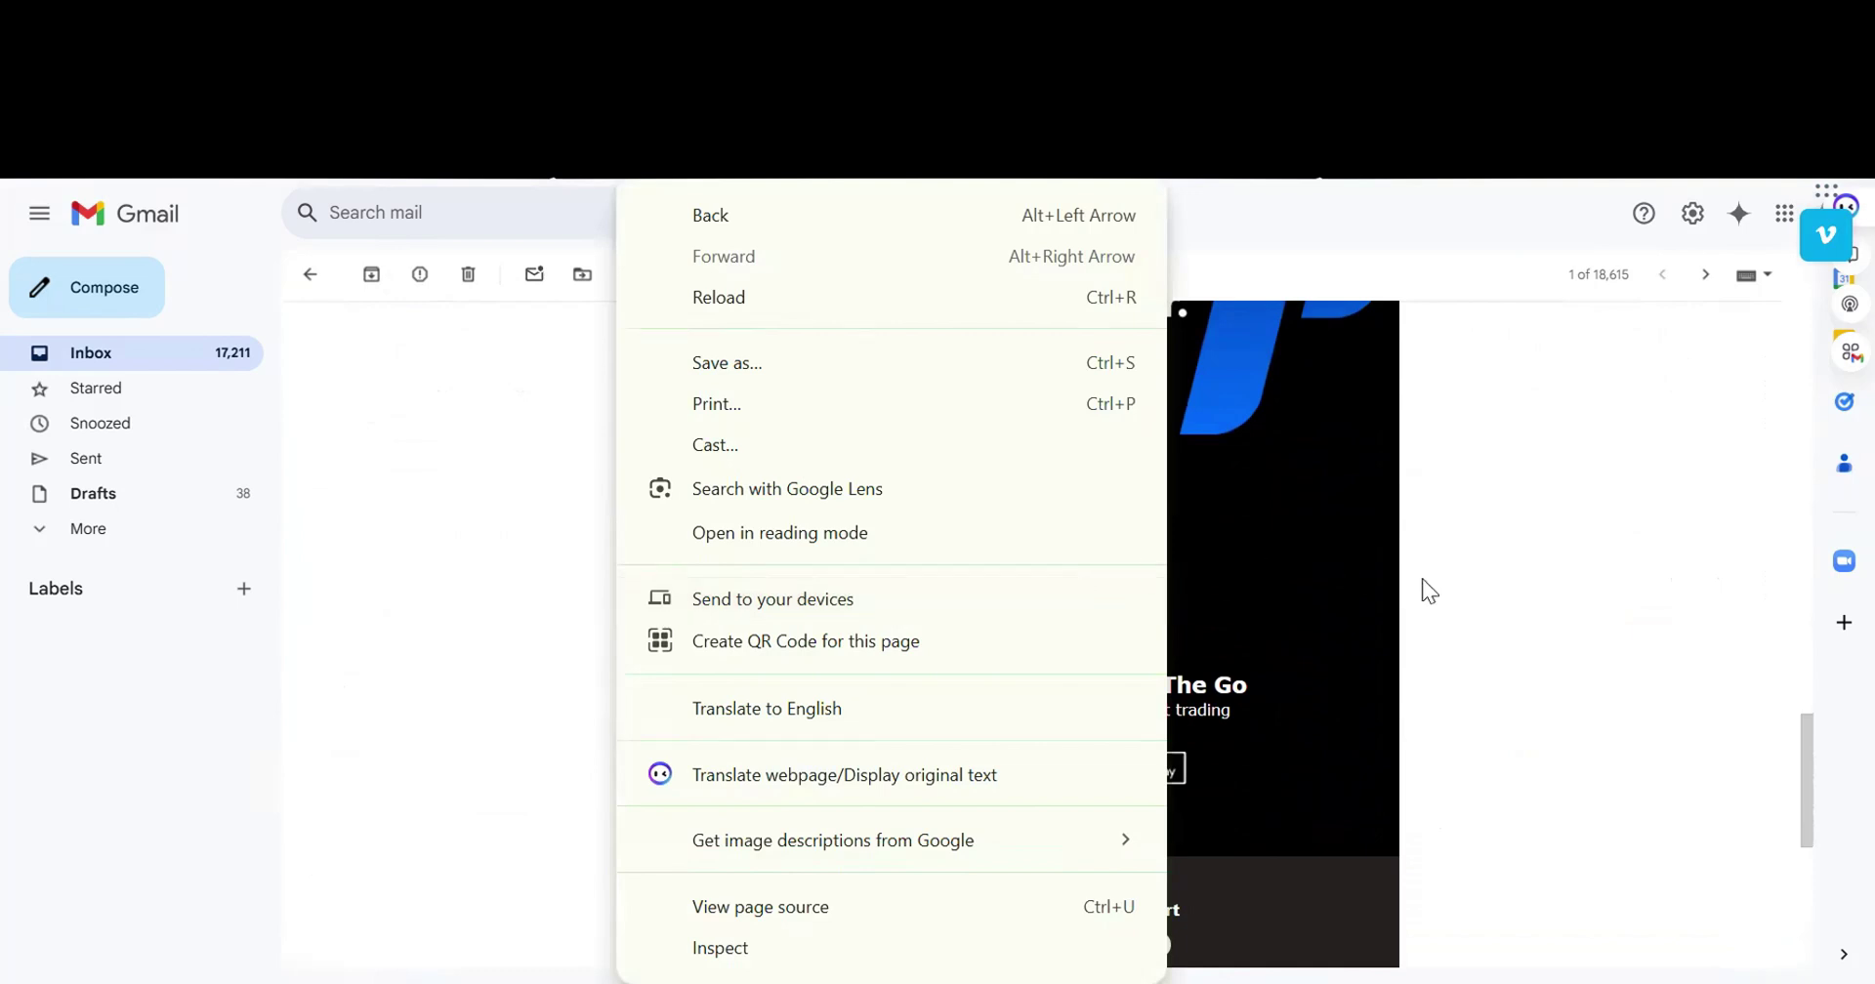
left_click(1453, 592)
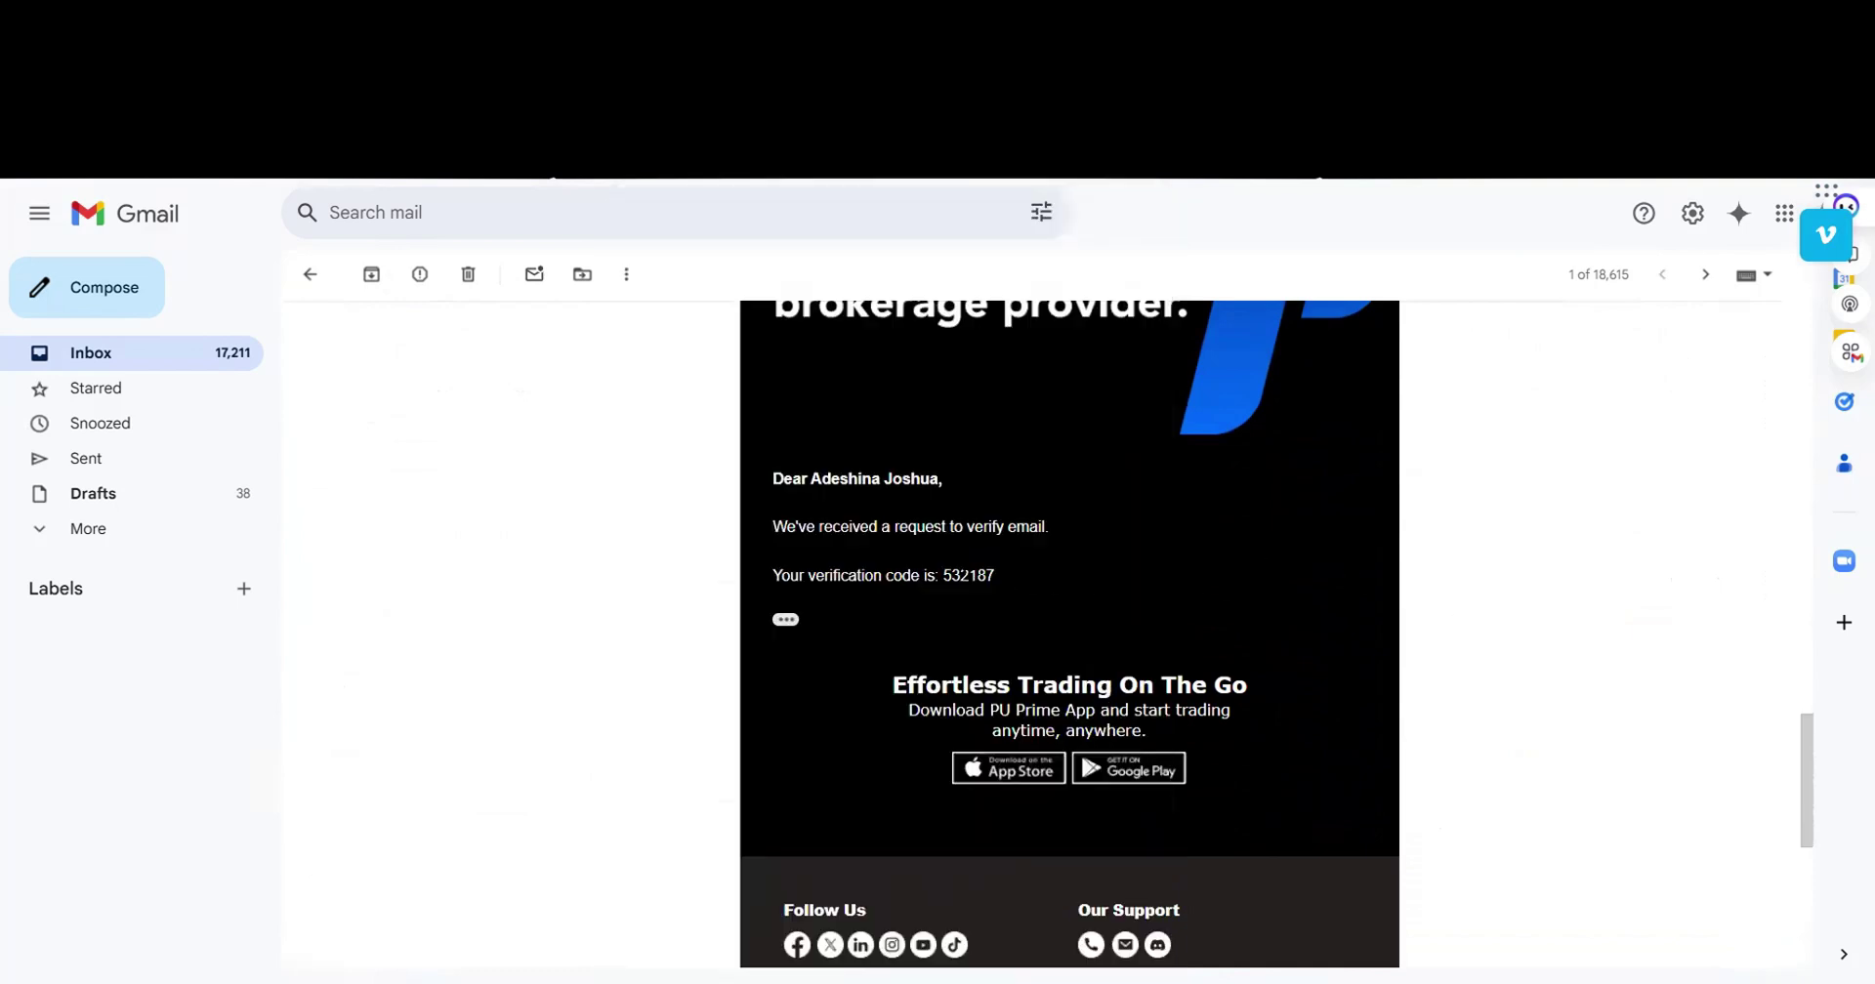
double_click(962, 575)
key("ctrl+c")
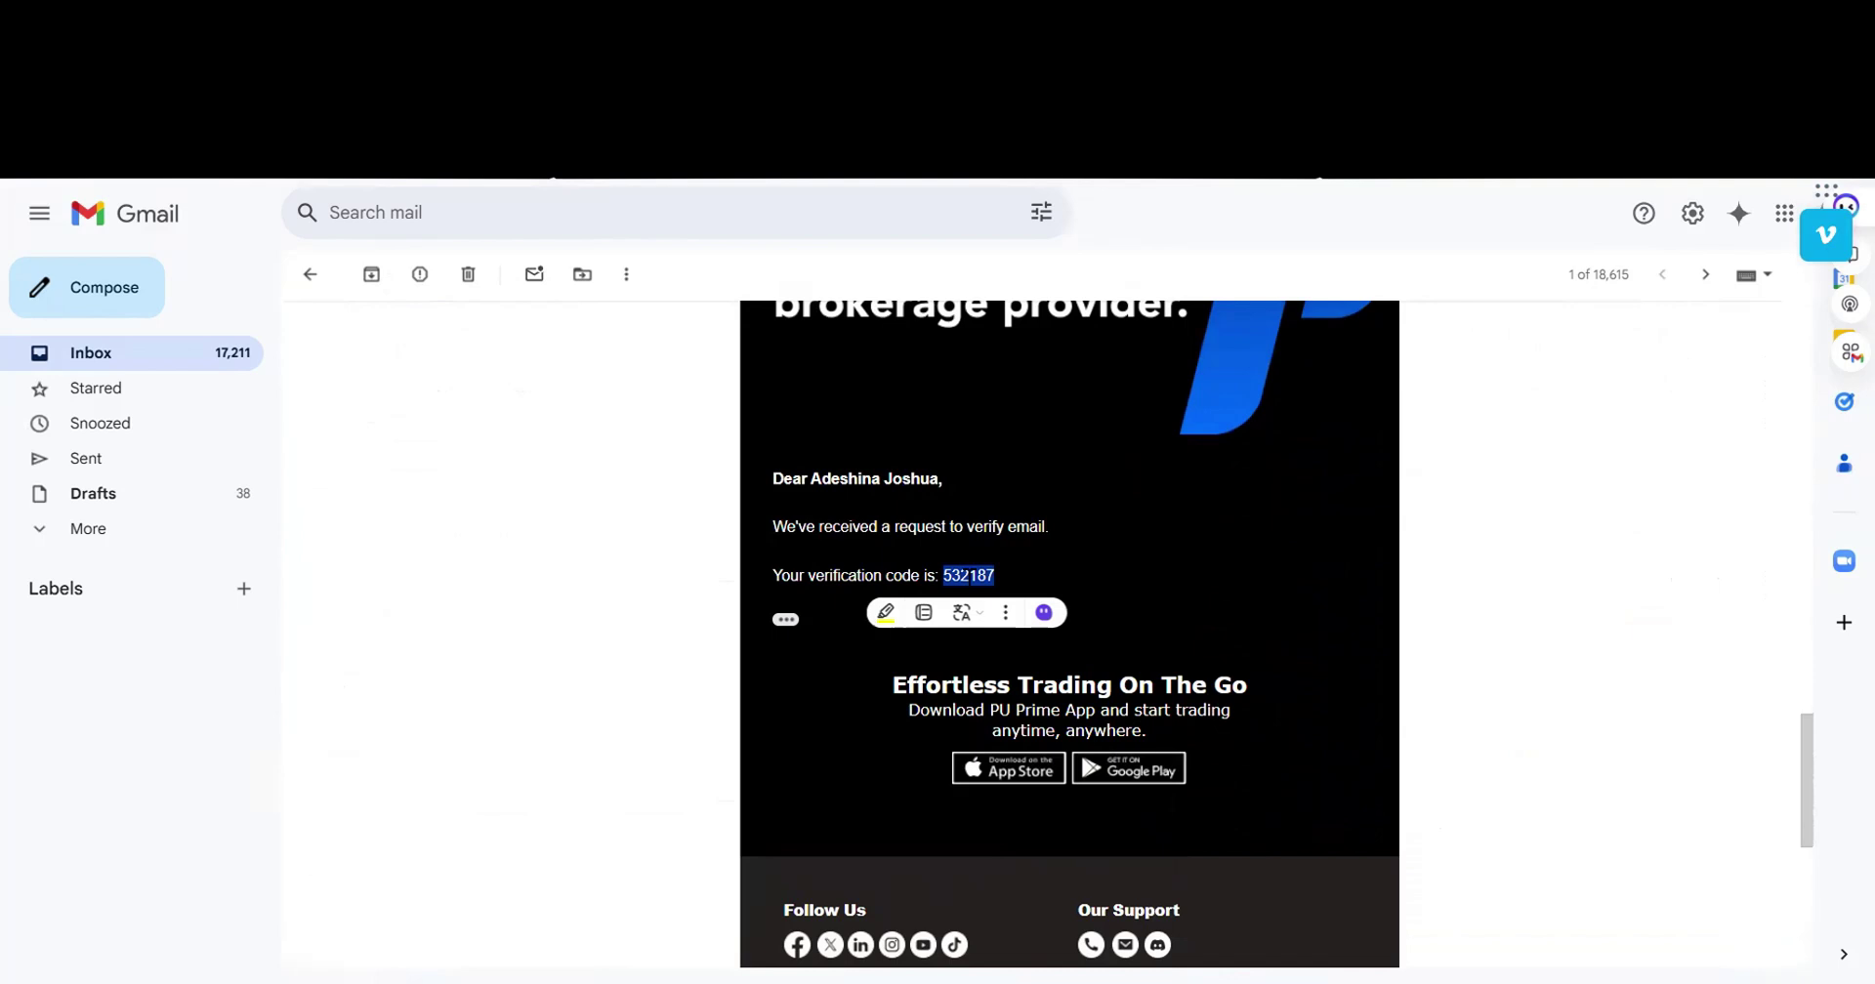
Paste the emailed code to verify the email, then begin enabling the Security Authenticator App
left_click(1465, 156)
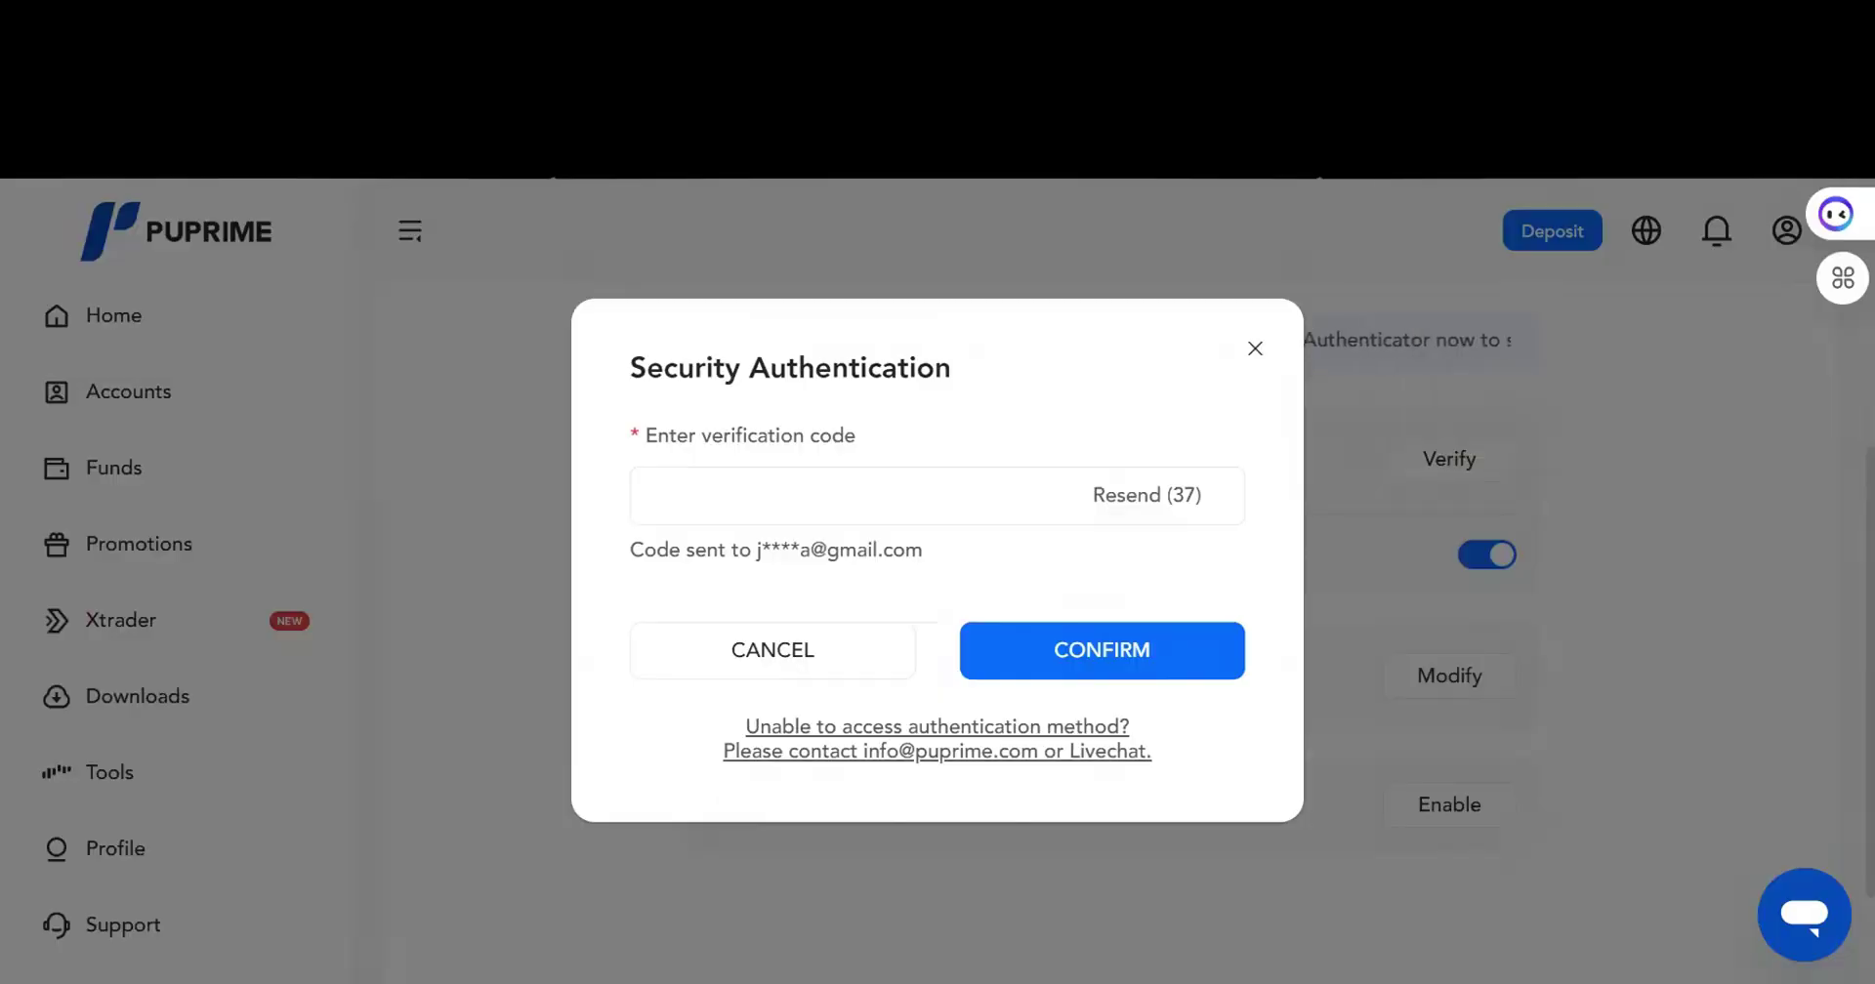
left_click(818, 491)
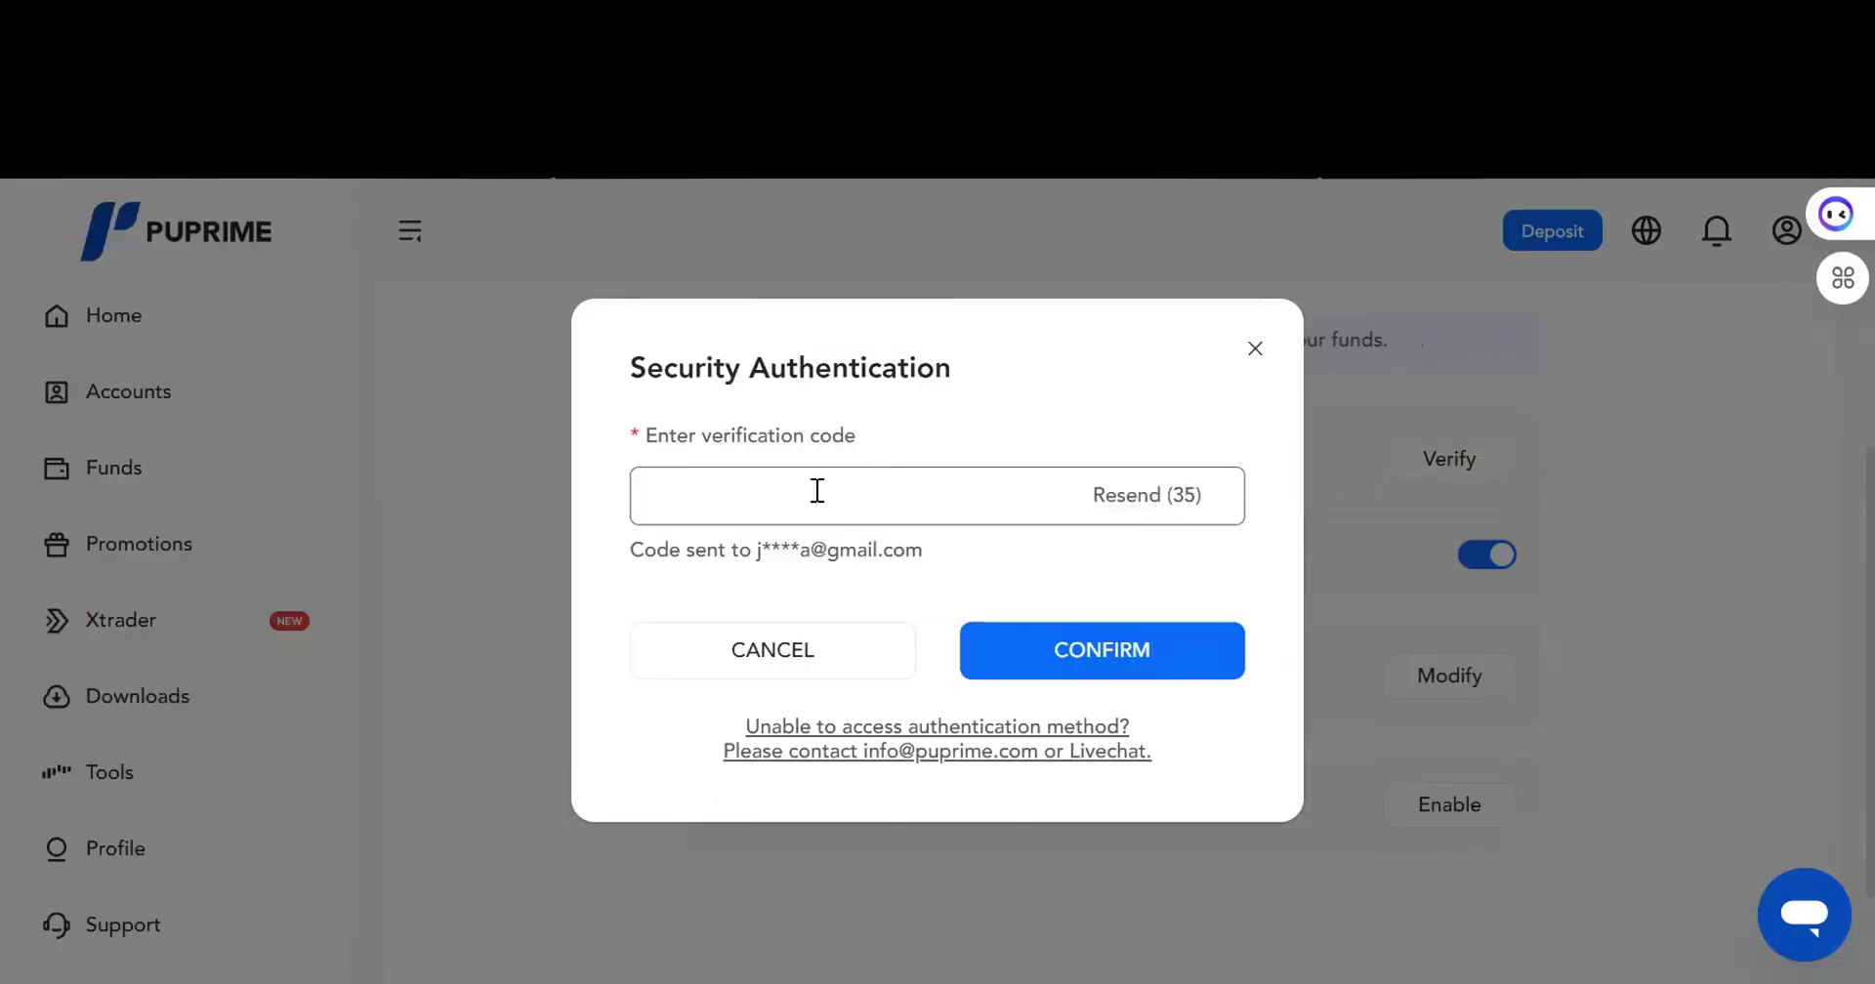
key("ctrl+v")
left_click(1063, 666)
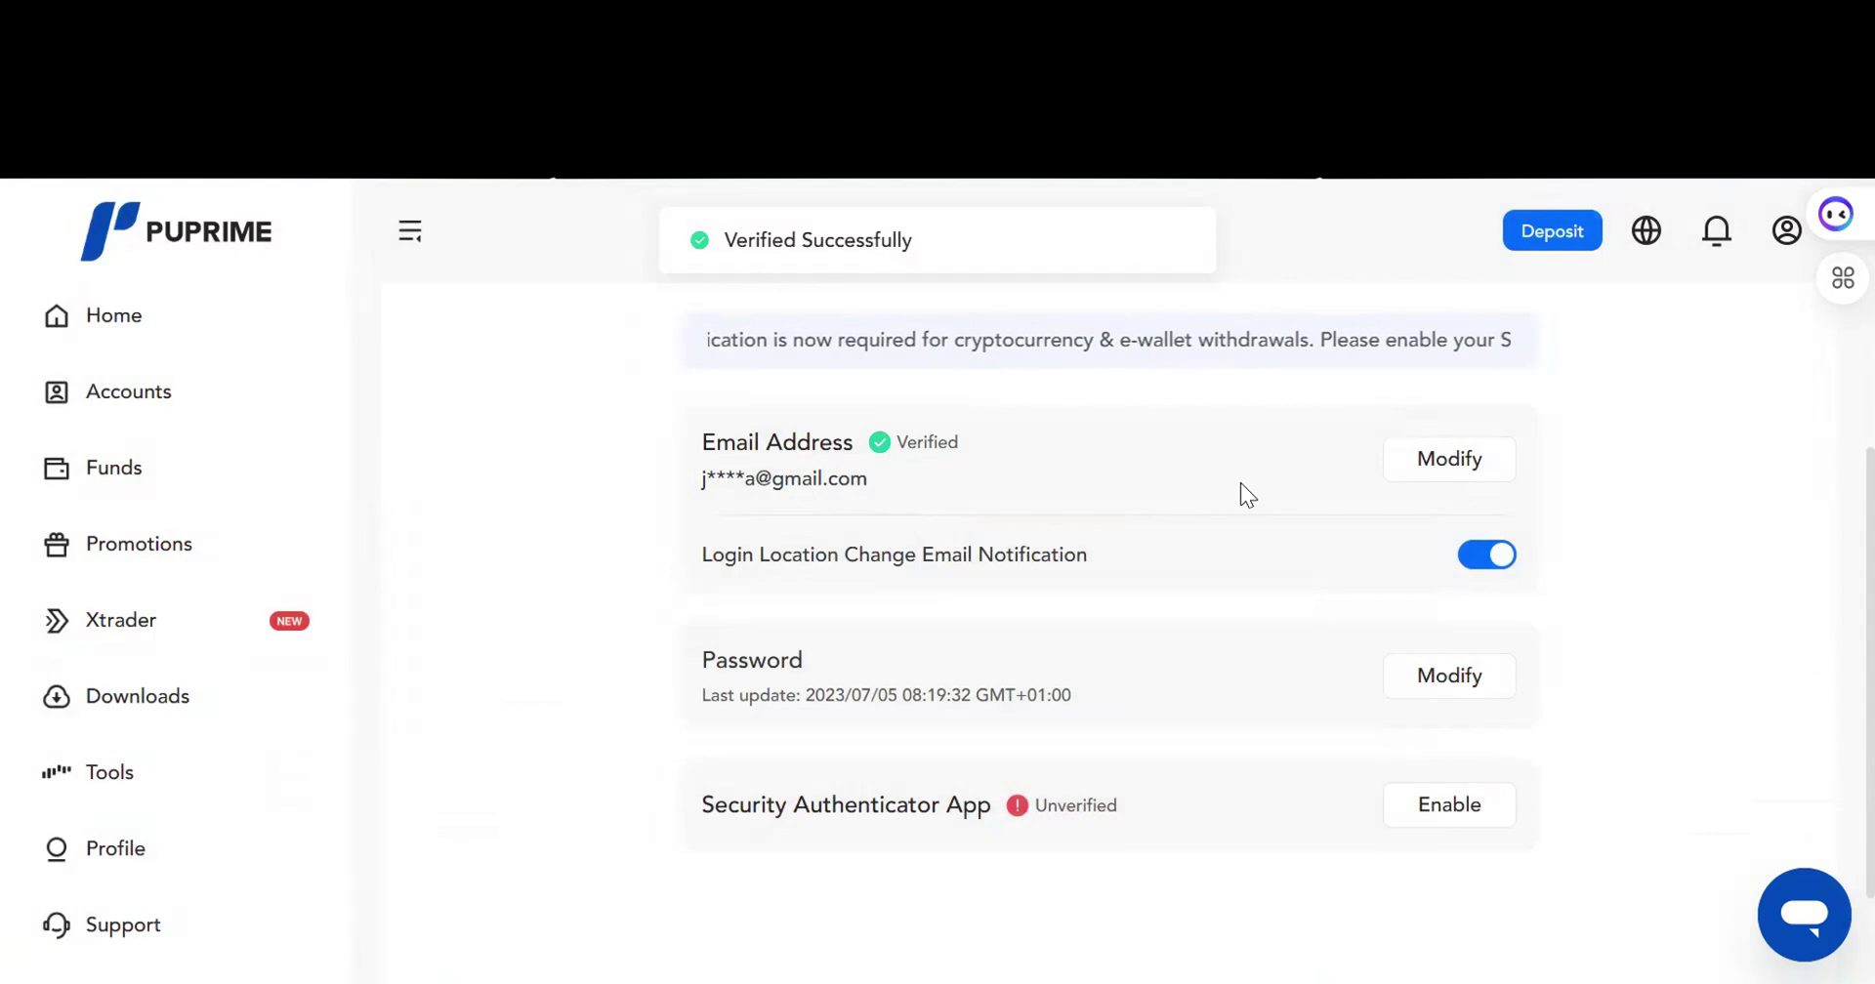
scroll(633, 670, "down", 2)
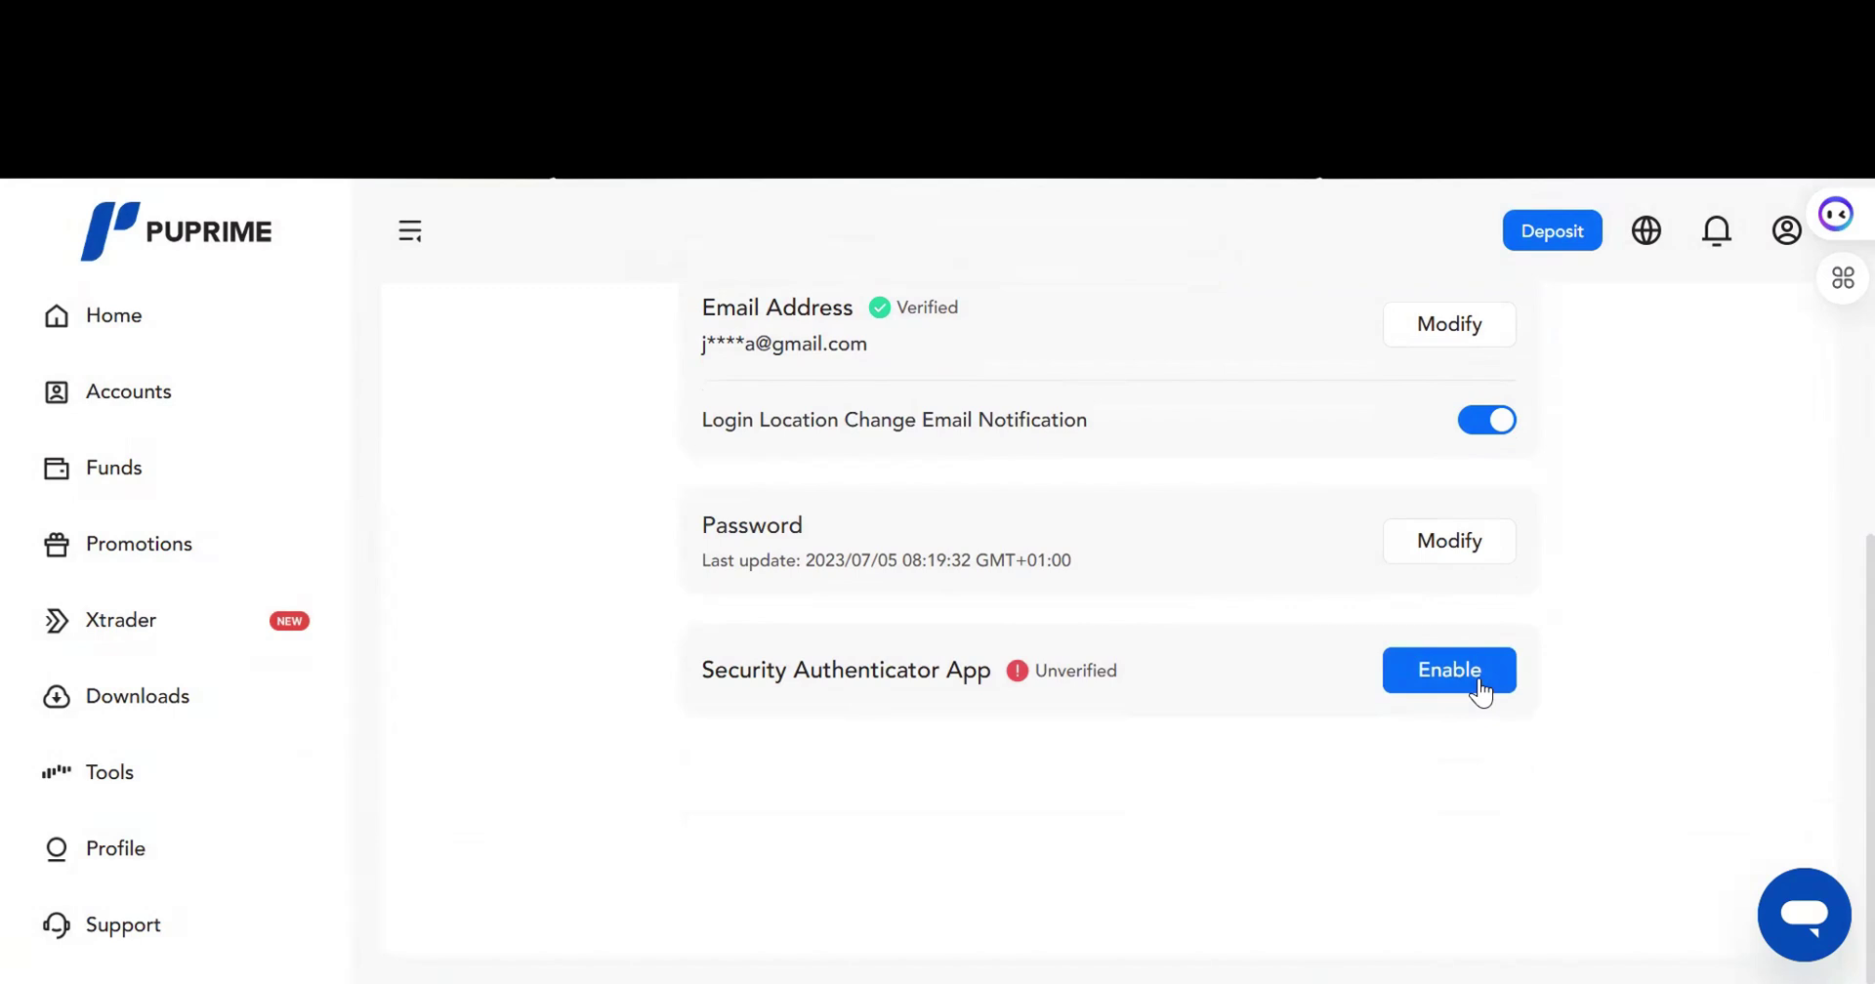
left_click(1477, 681)
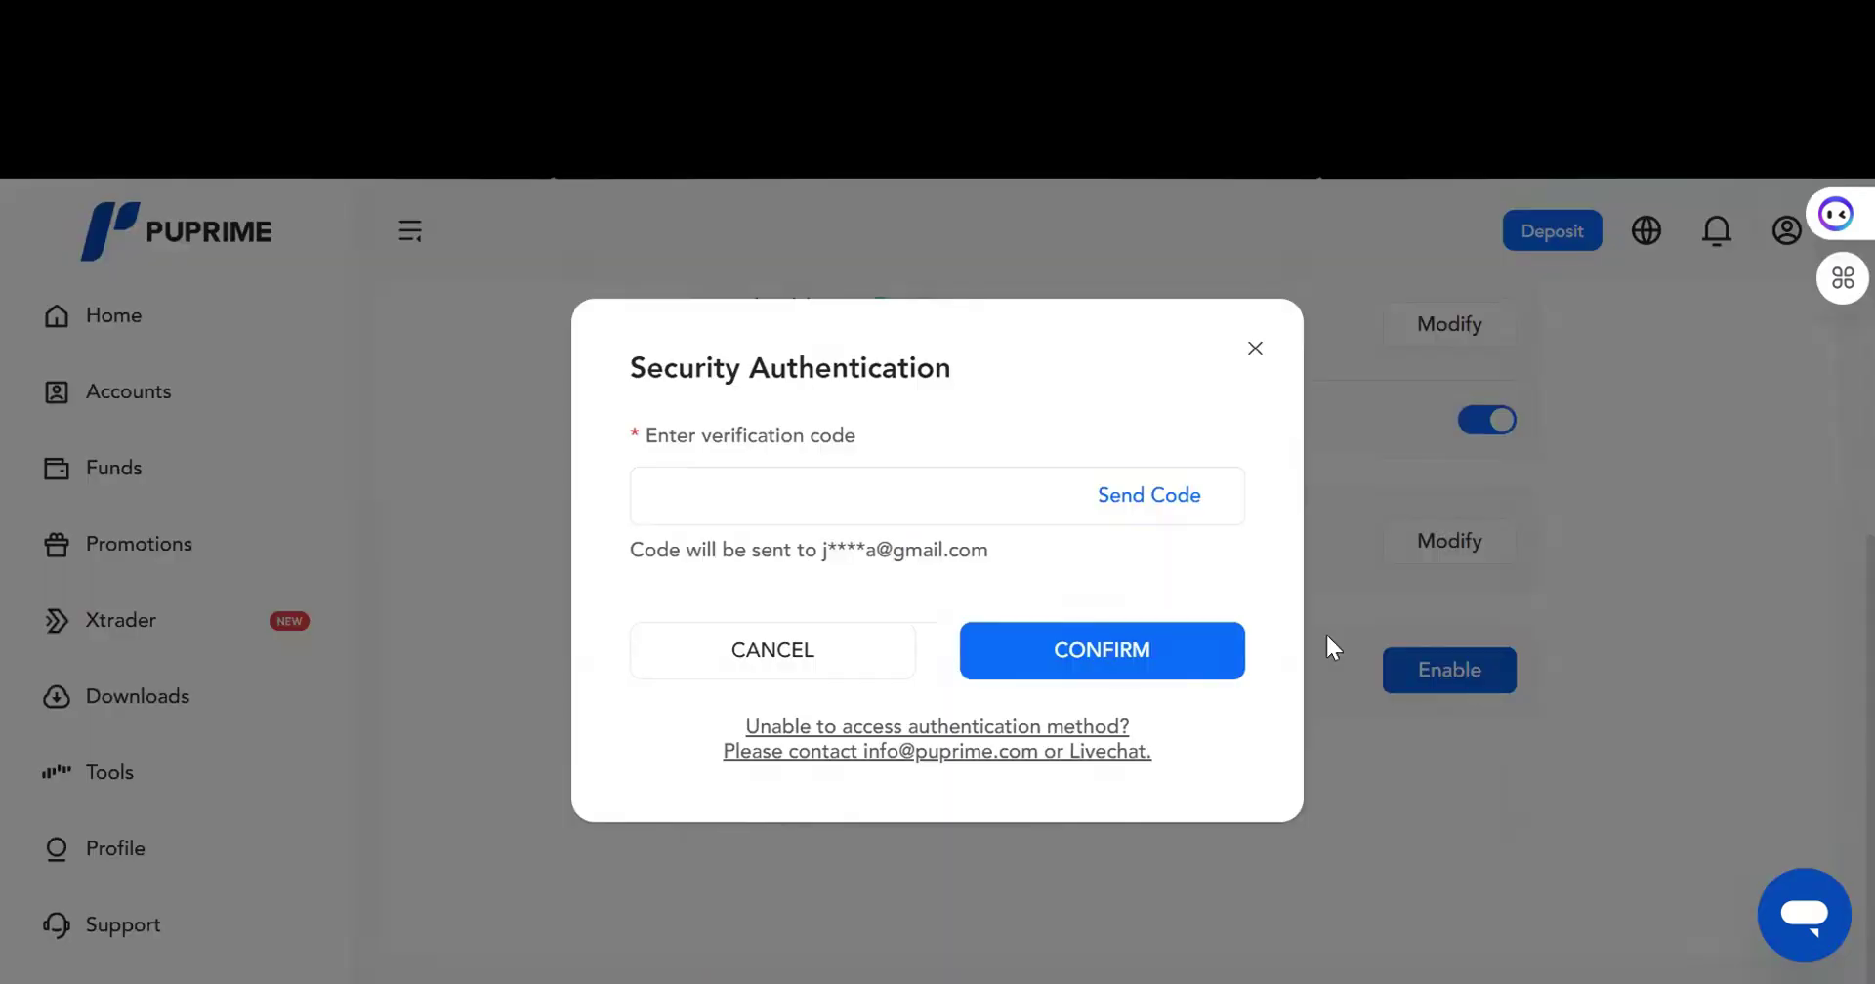
Request an authenticator-setup verification code and select the code in the older email
left_click(1124, 496)
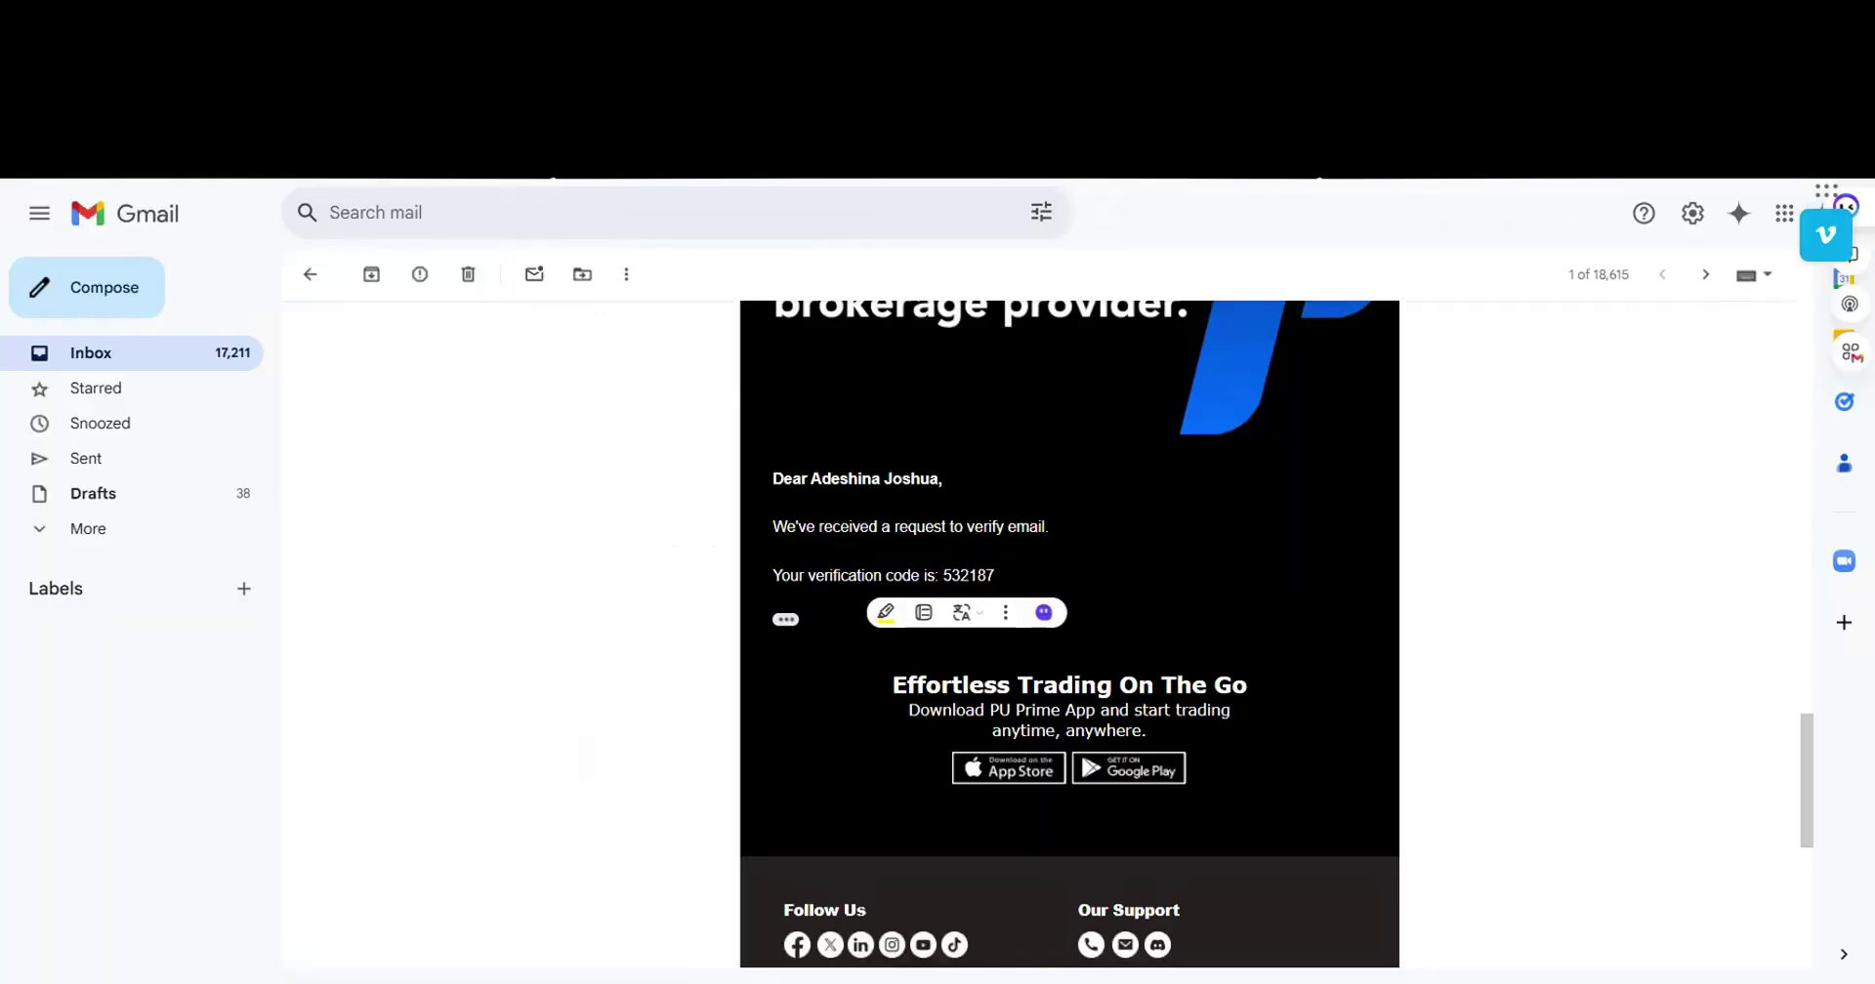
scroll(638, 537, "down", 1)
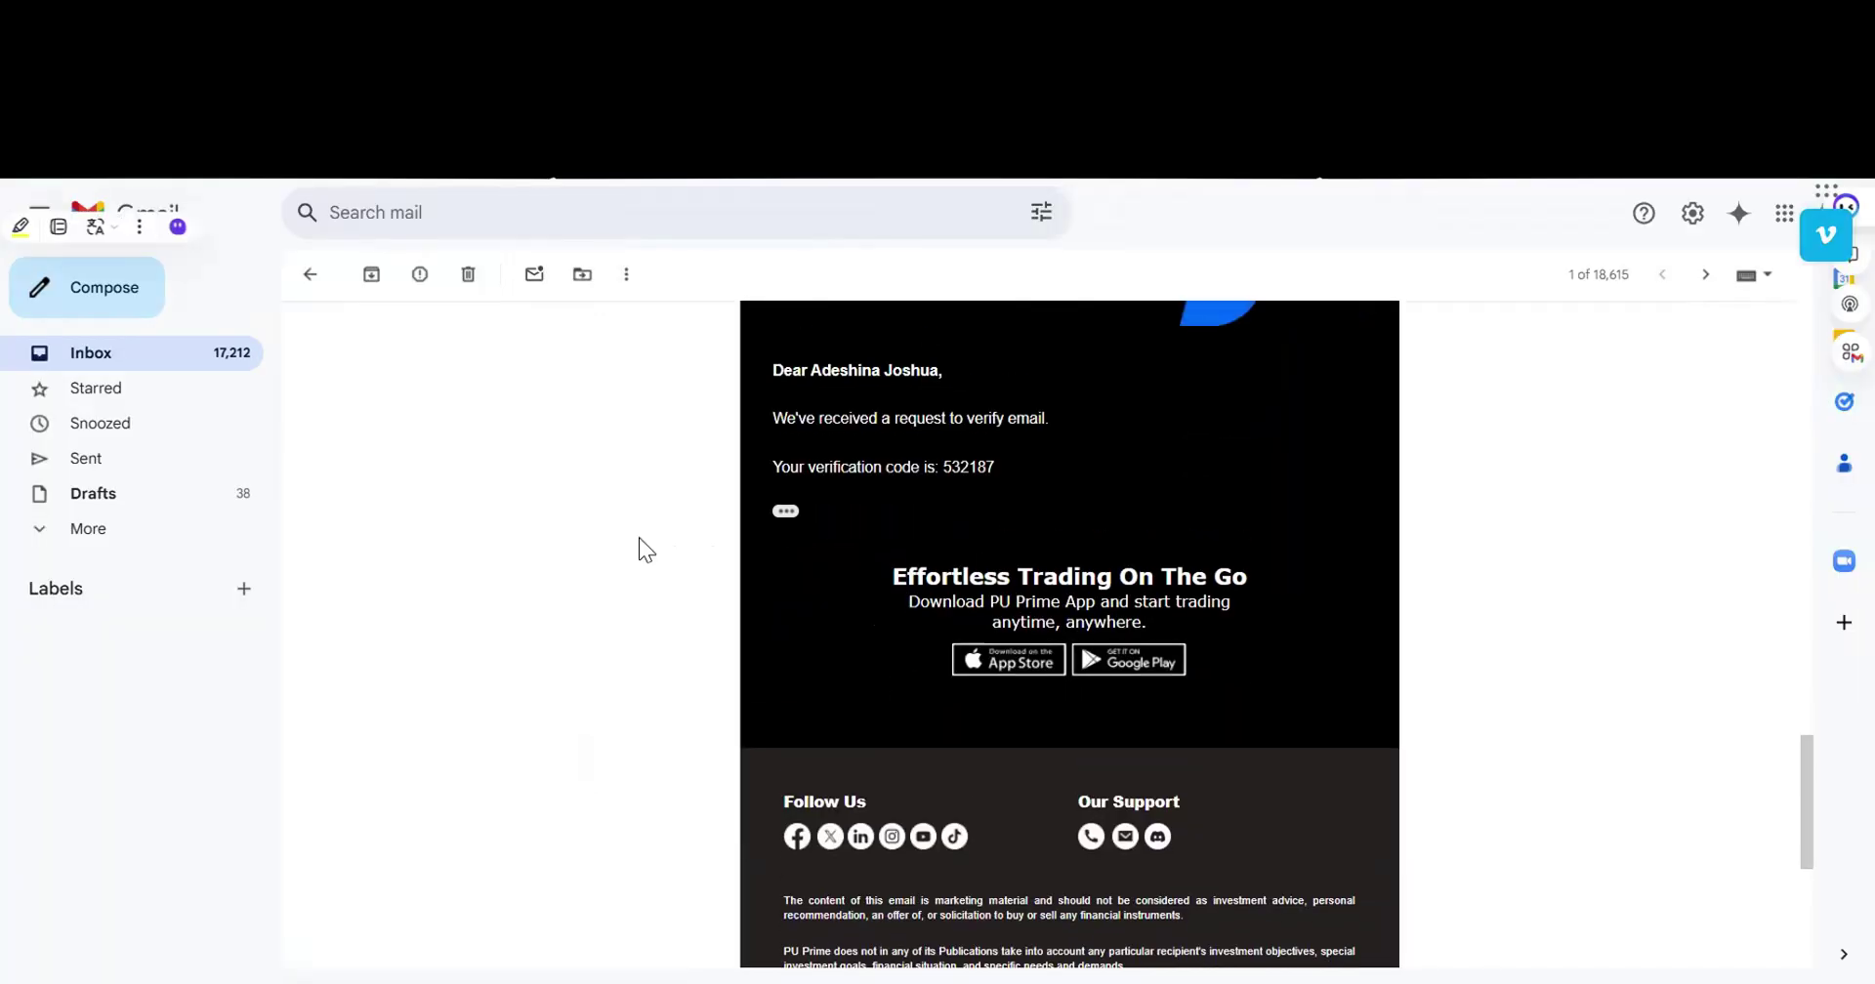
scroll(639, 537, "up", 6)
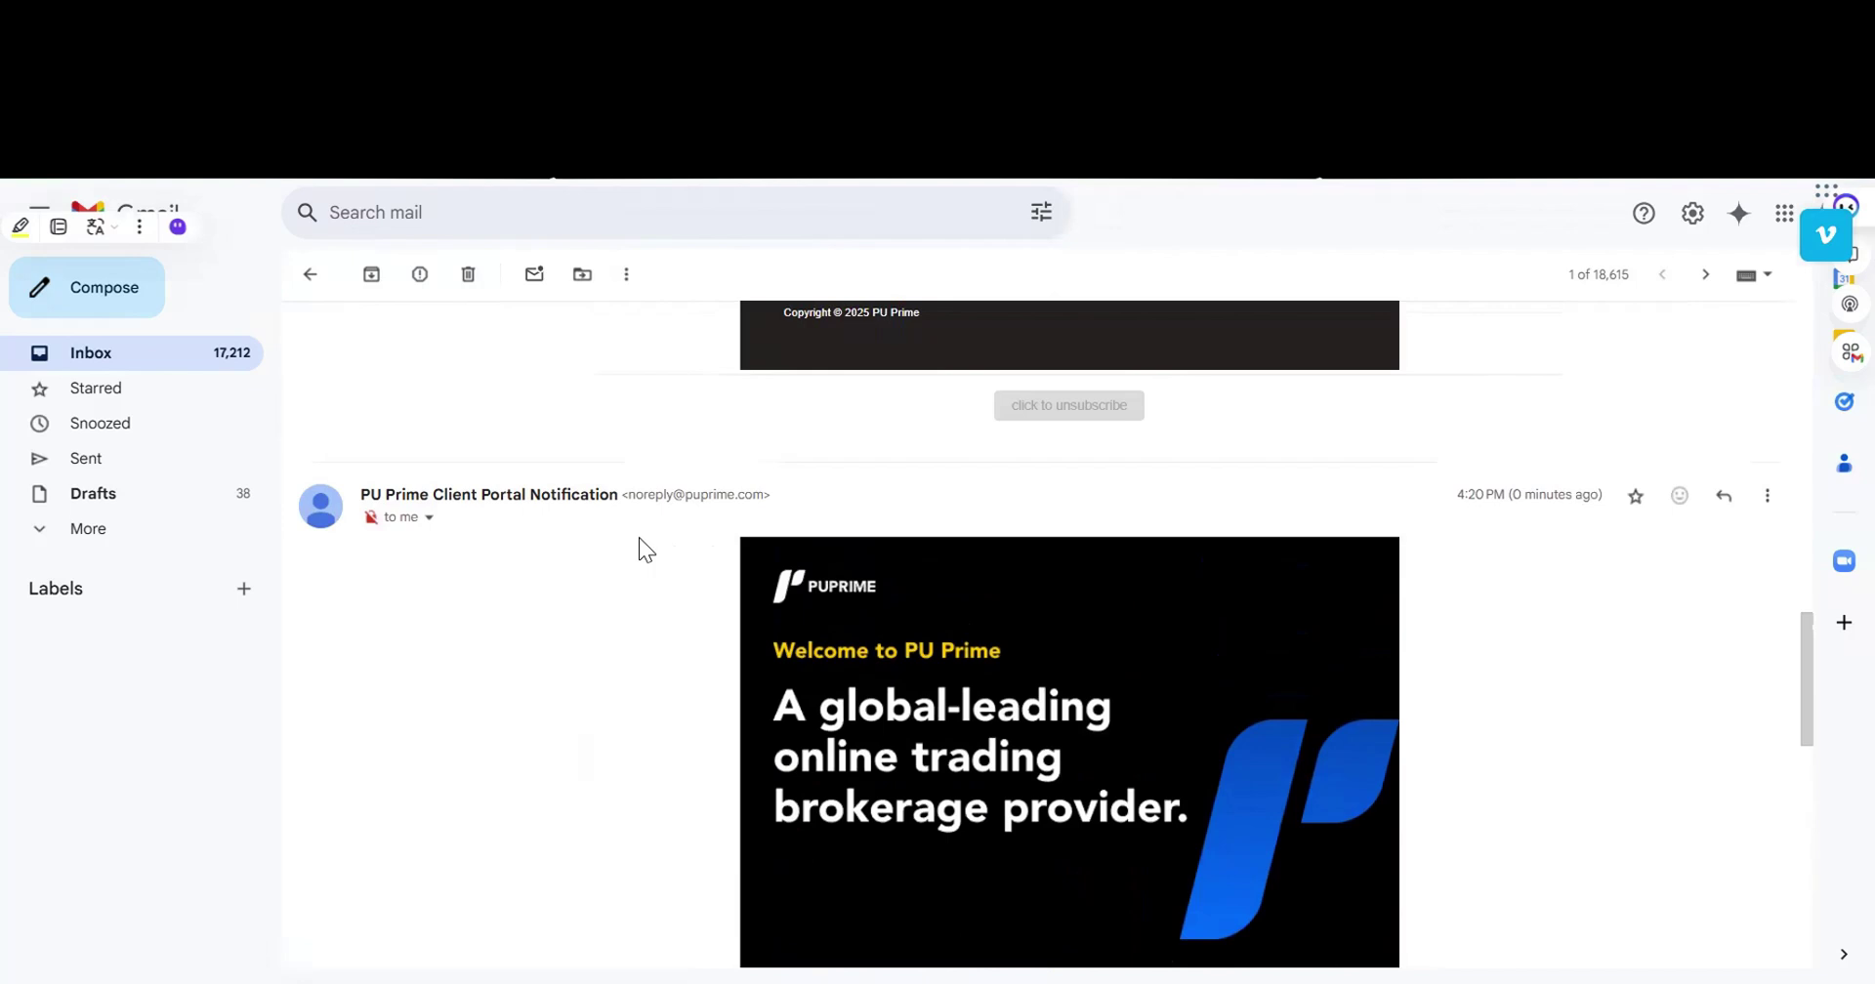
scroll(638, 537, "down", 2)
scroll(638, 537, "down", 2)
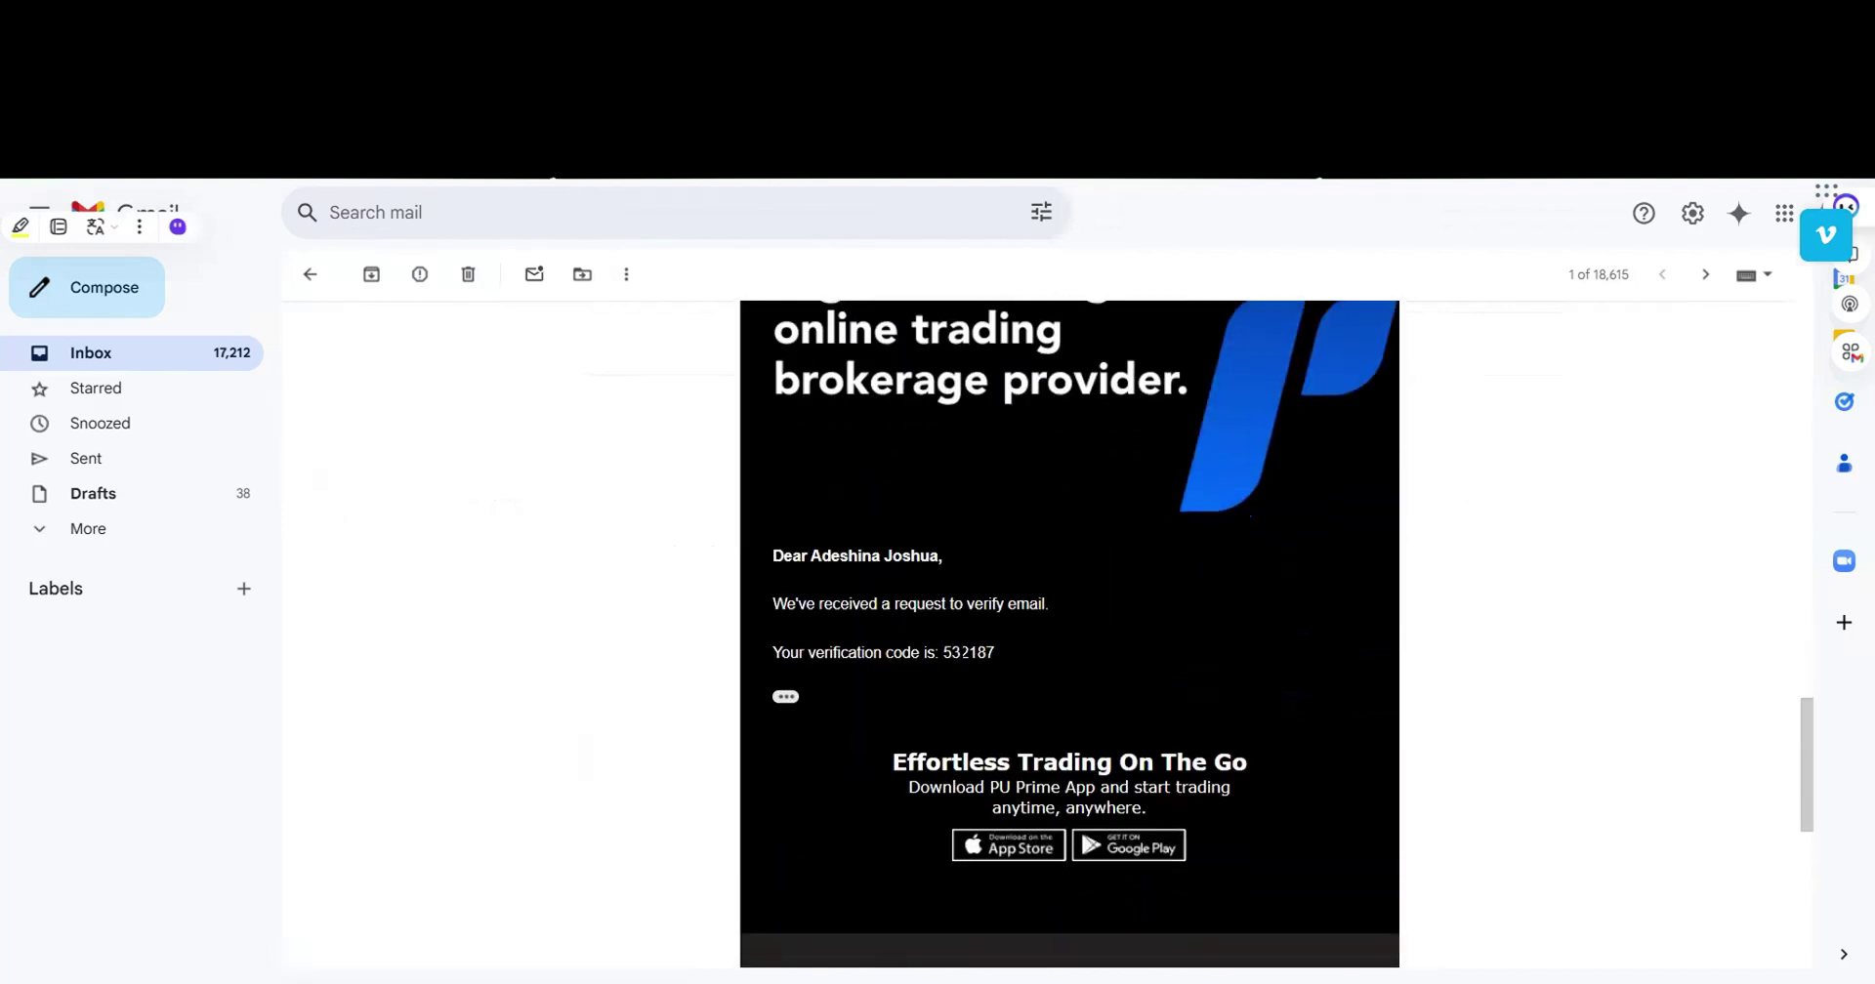
double_click(962, 652)
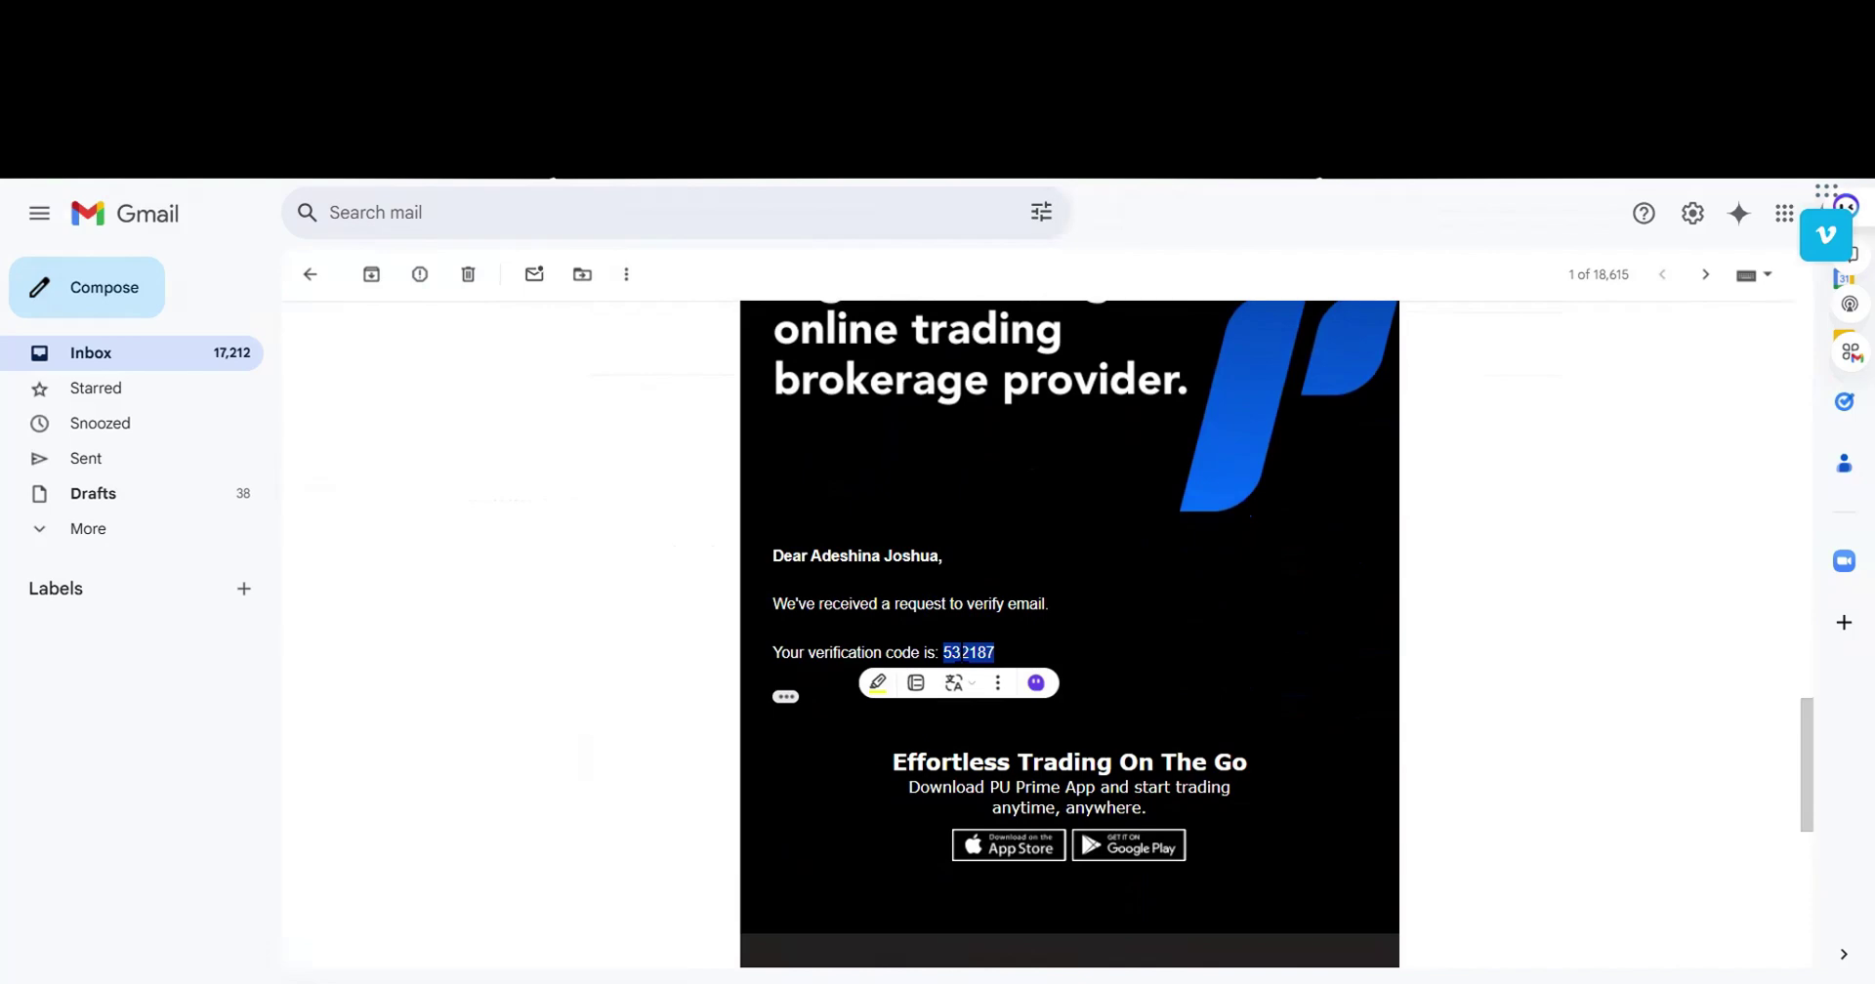
scroll(958, 648, "up", 2)
scroll(958, 648, "down", 6)
scroll(958, 647, "up", 8)
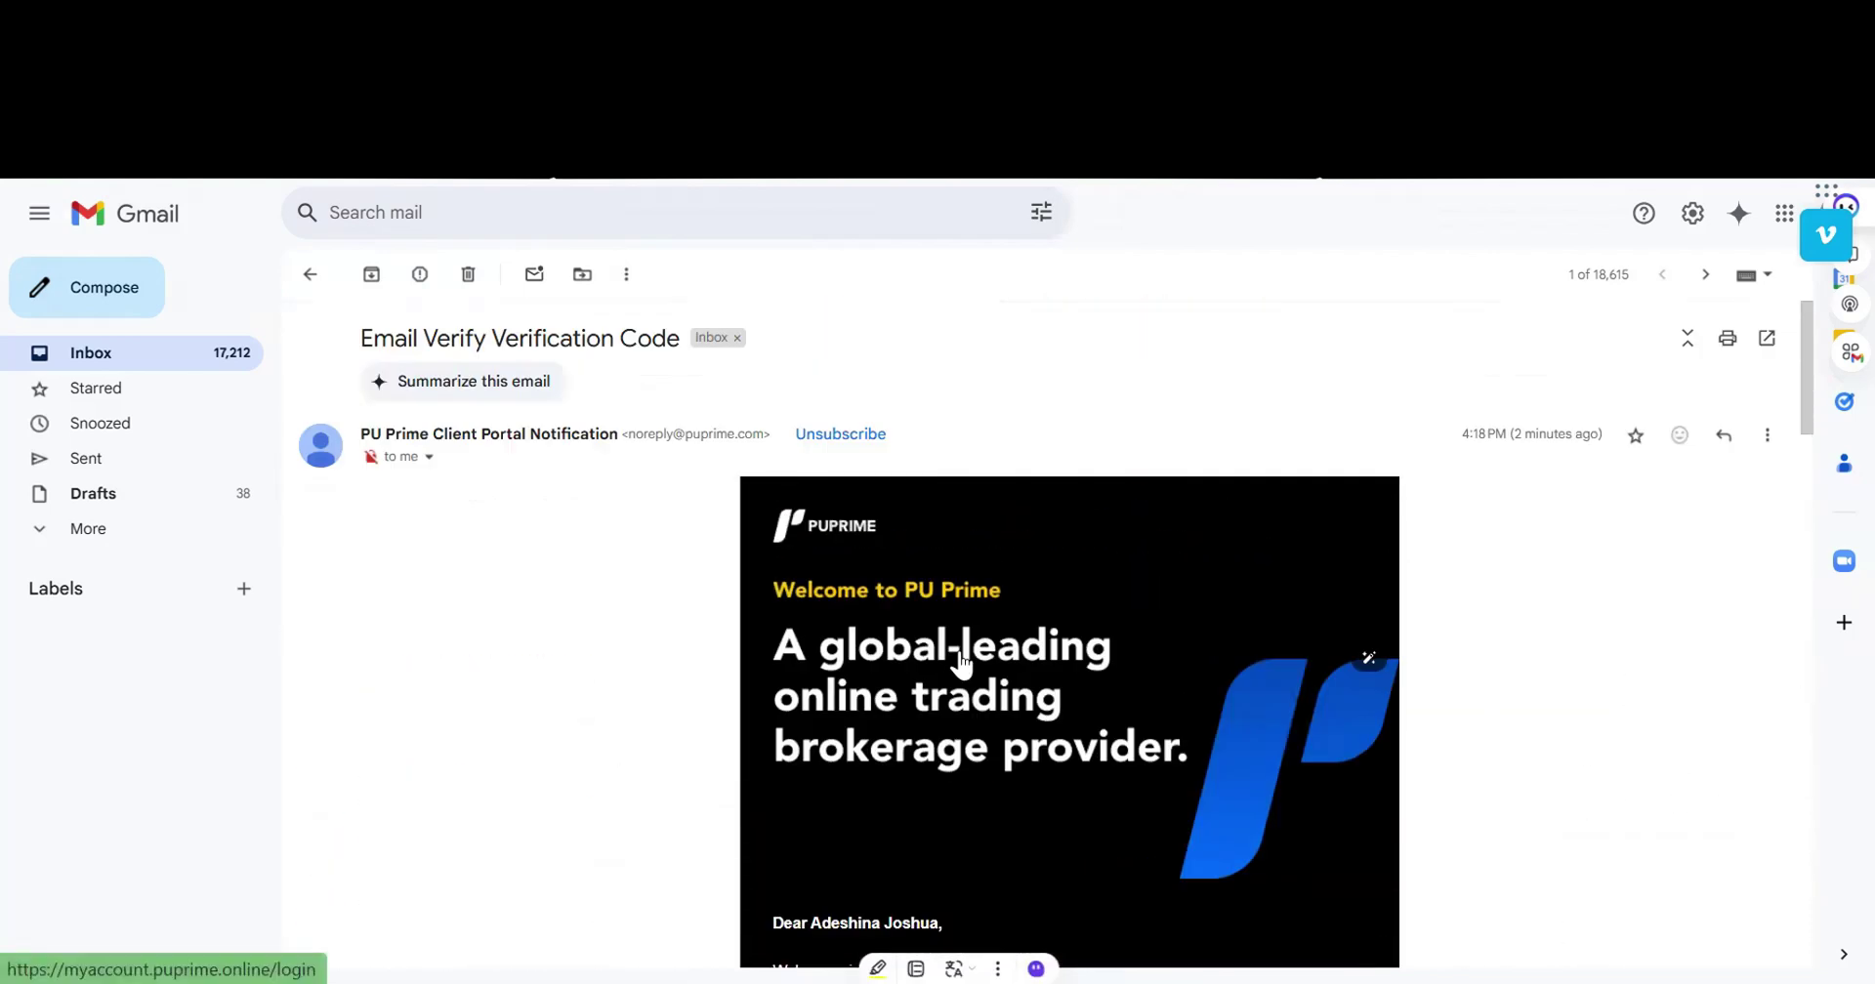
Open the new Change TOTP Verification Code email and copy its code
left_click(309, 285)
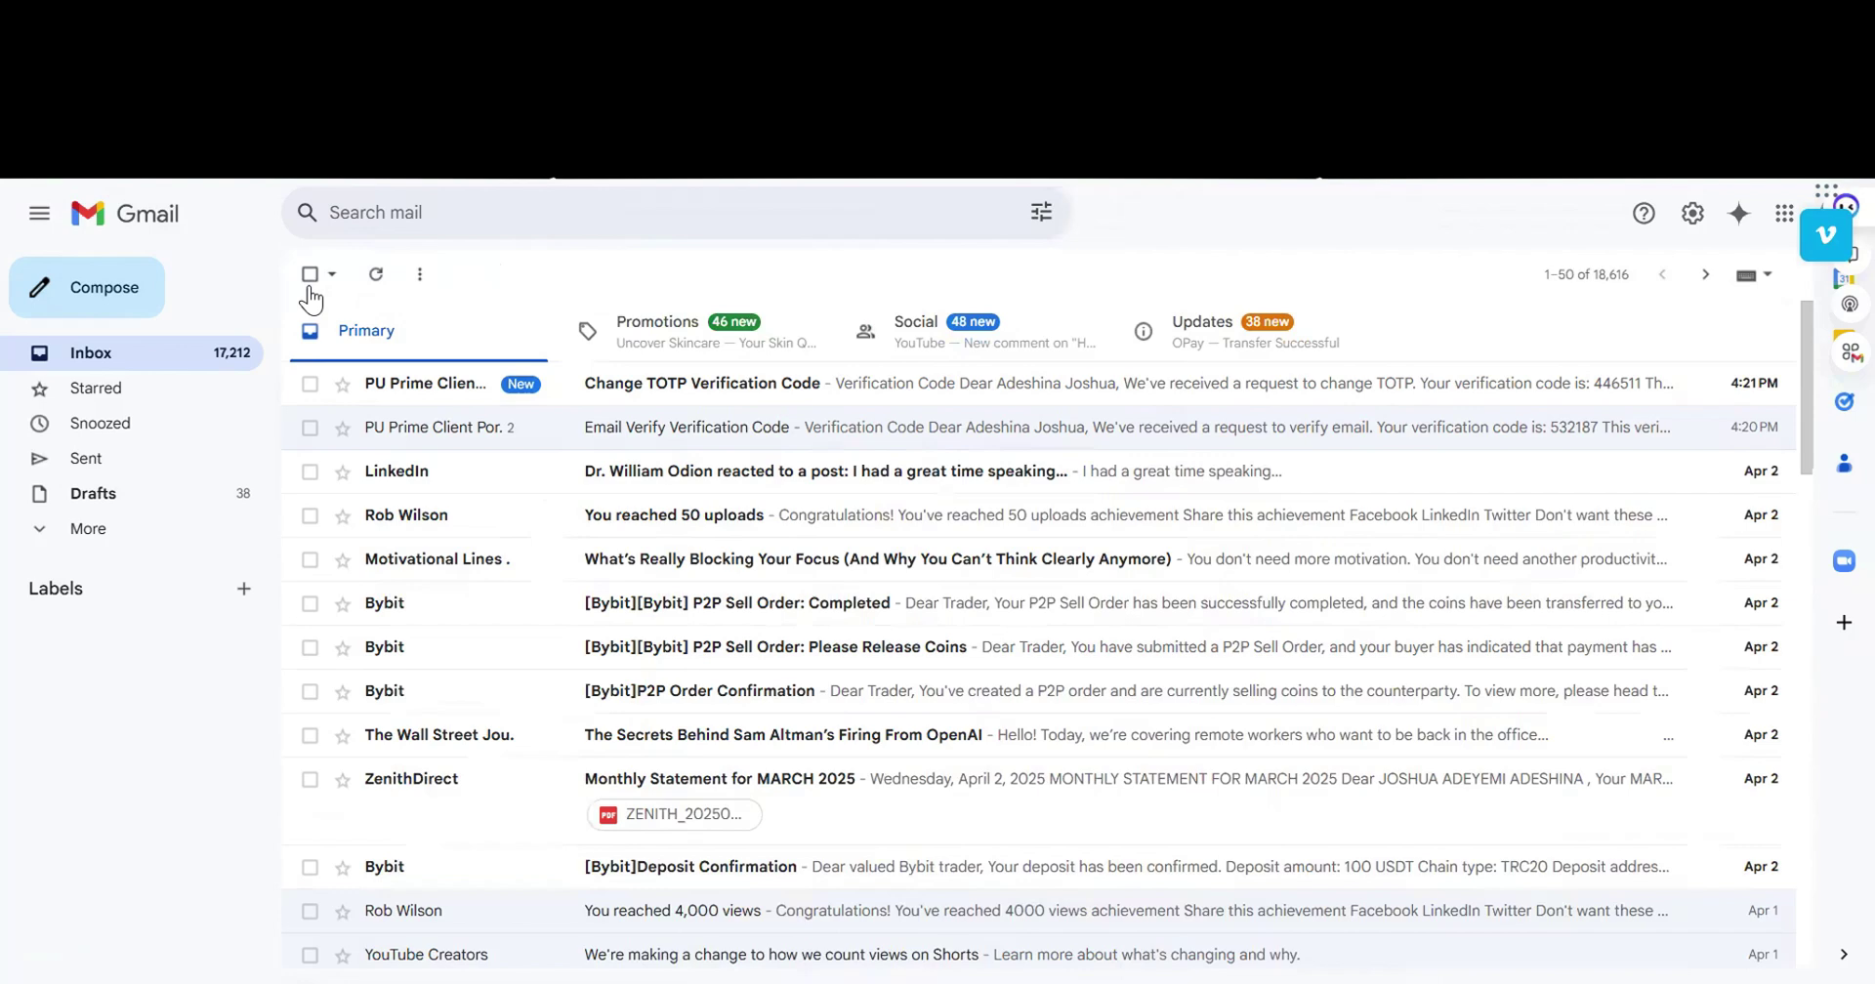
left_click(635, 395)
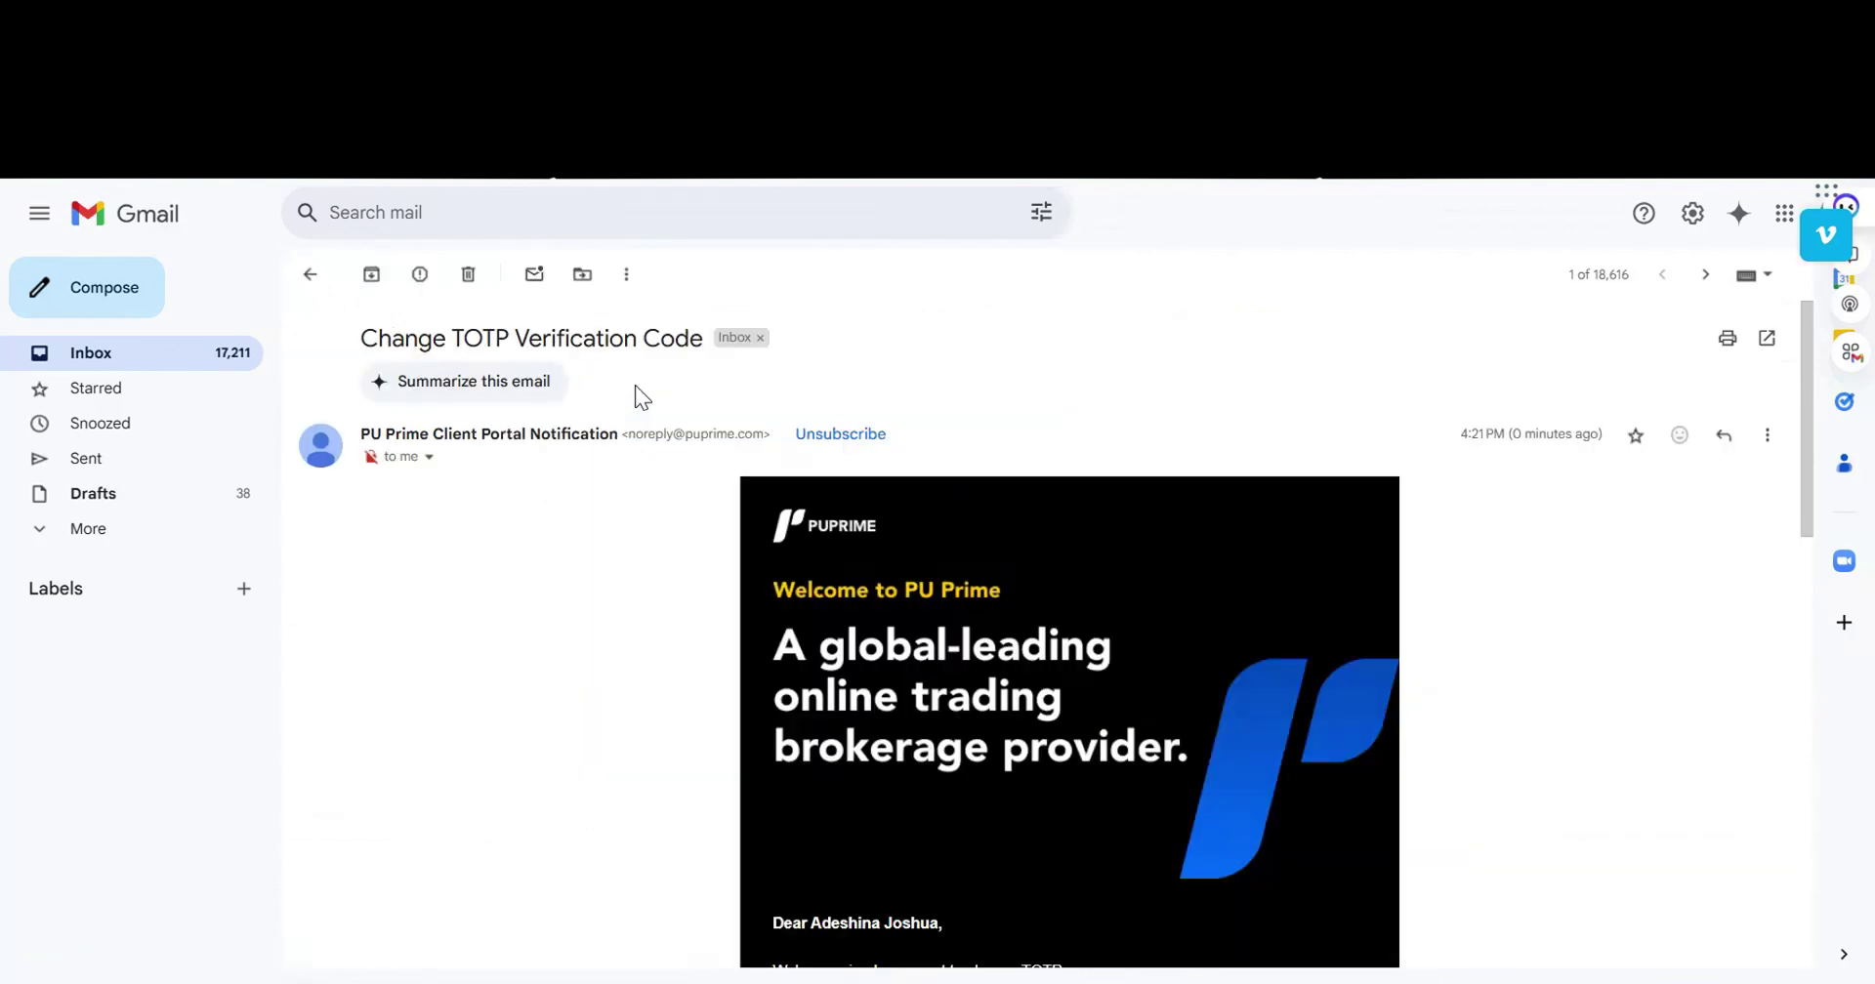
scroll(908, 681, "down", 5)
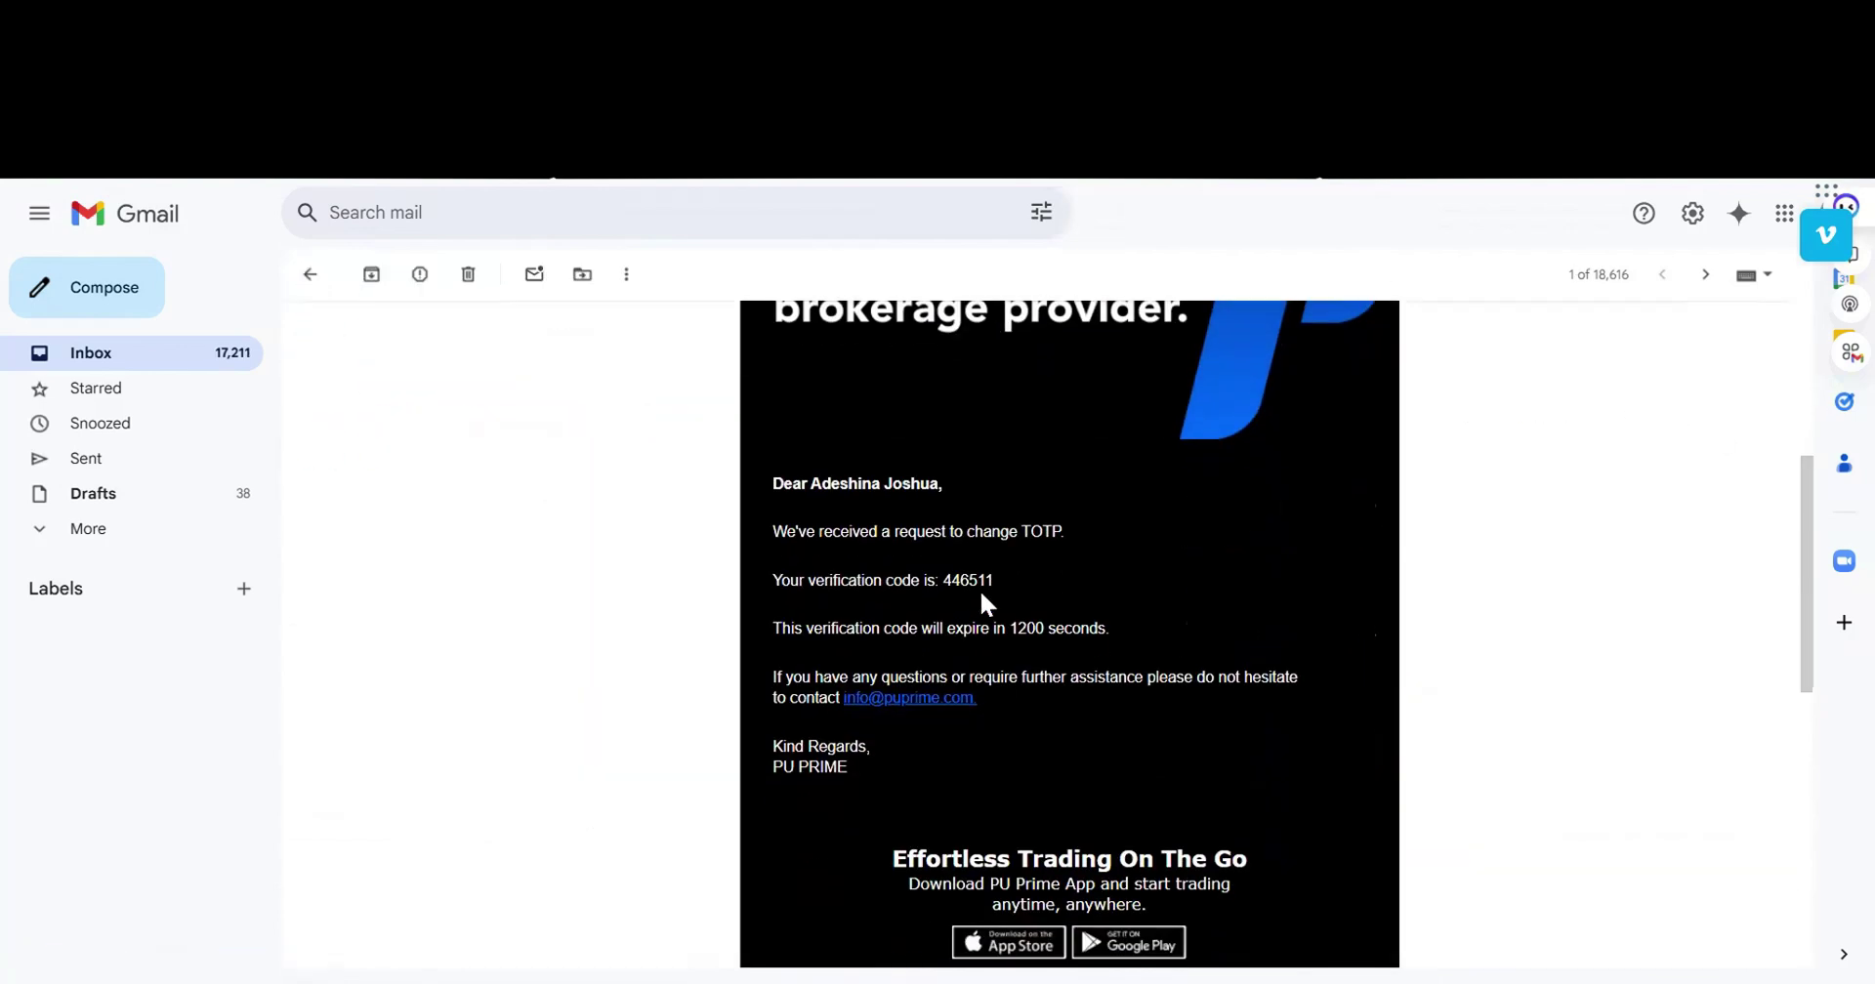
double_click(972, 580)
key("ctrl+c")
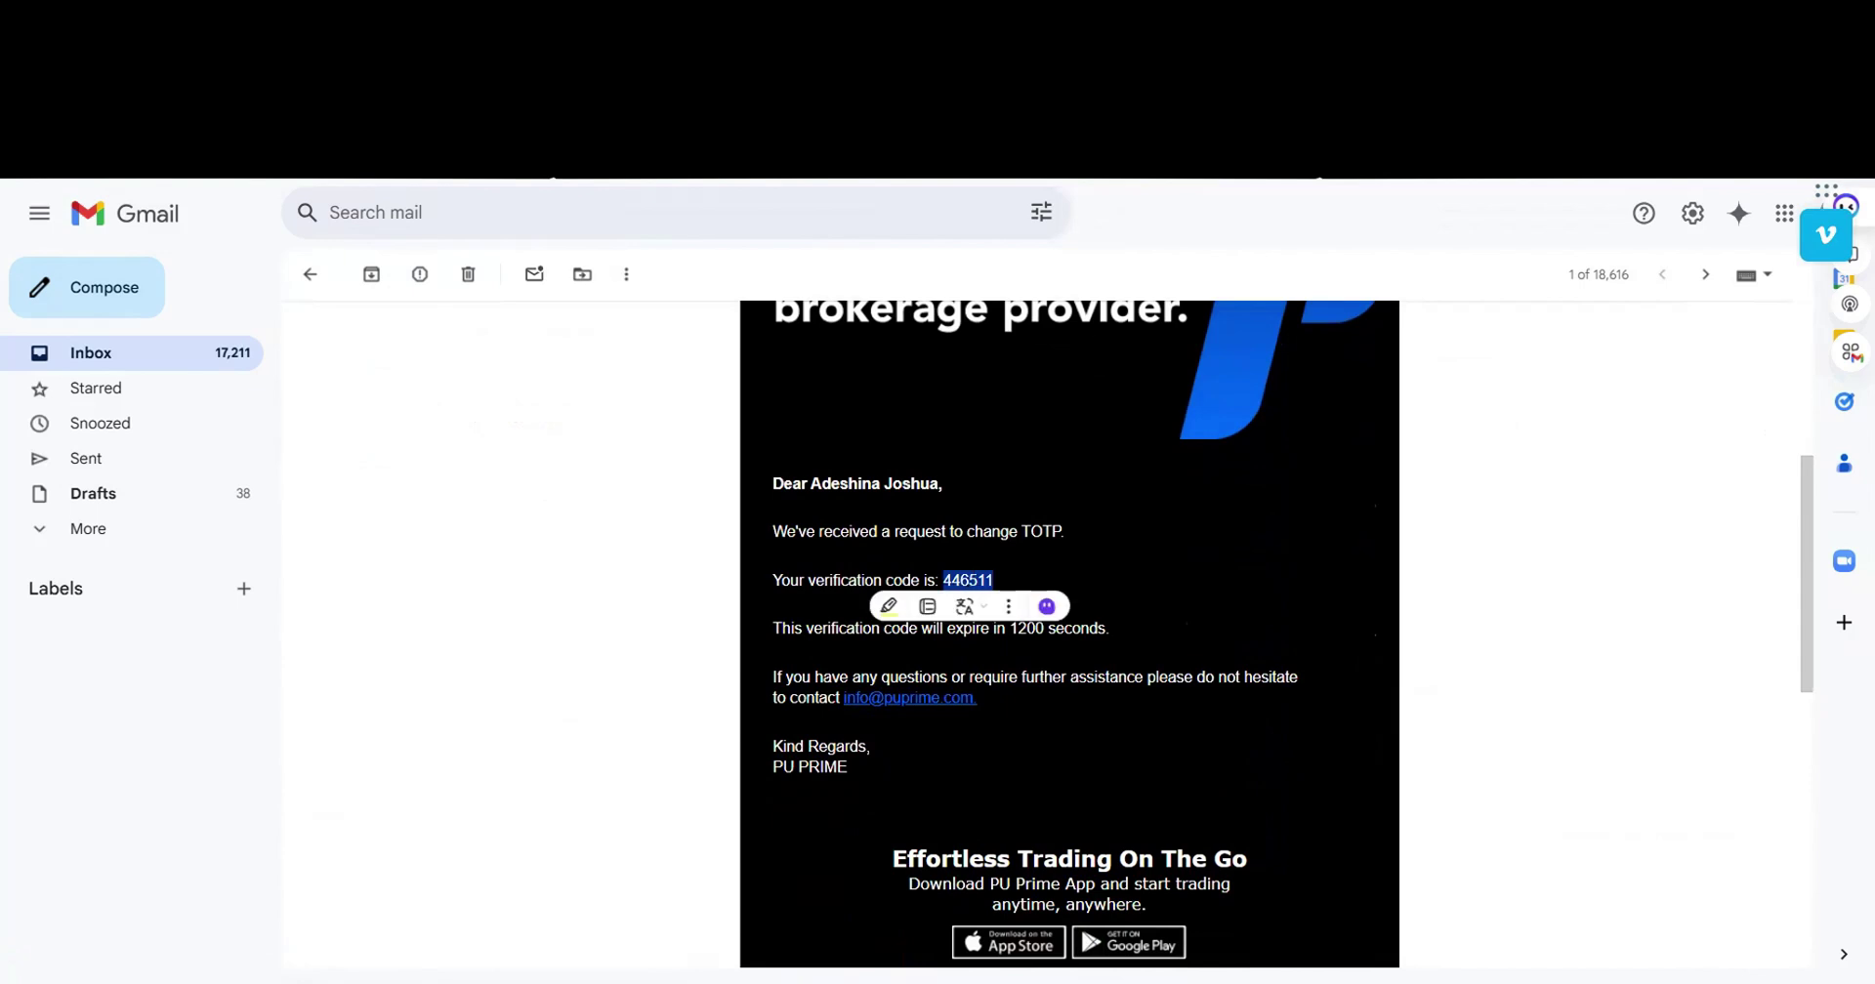
key("alt+Tab")
Paste the emailed TOTP code into the Security Authentication field, recheck it in Gmail, and submit
left_click(905, 508)
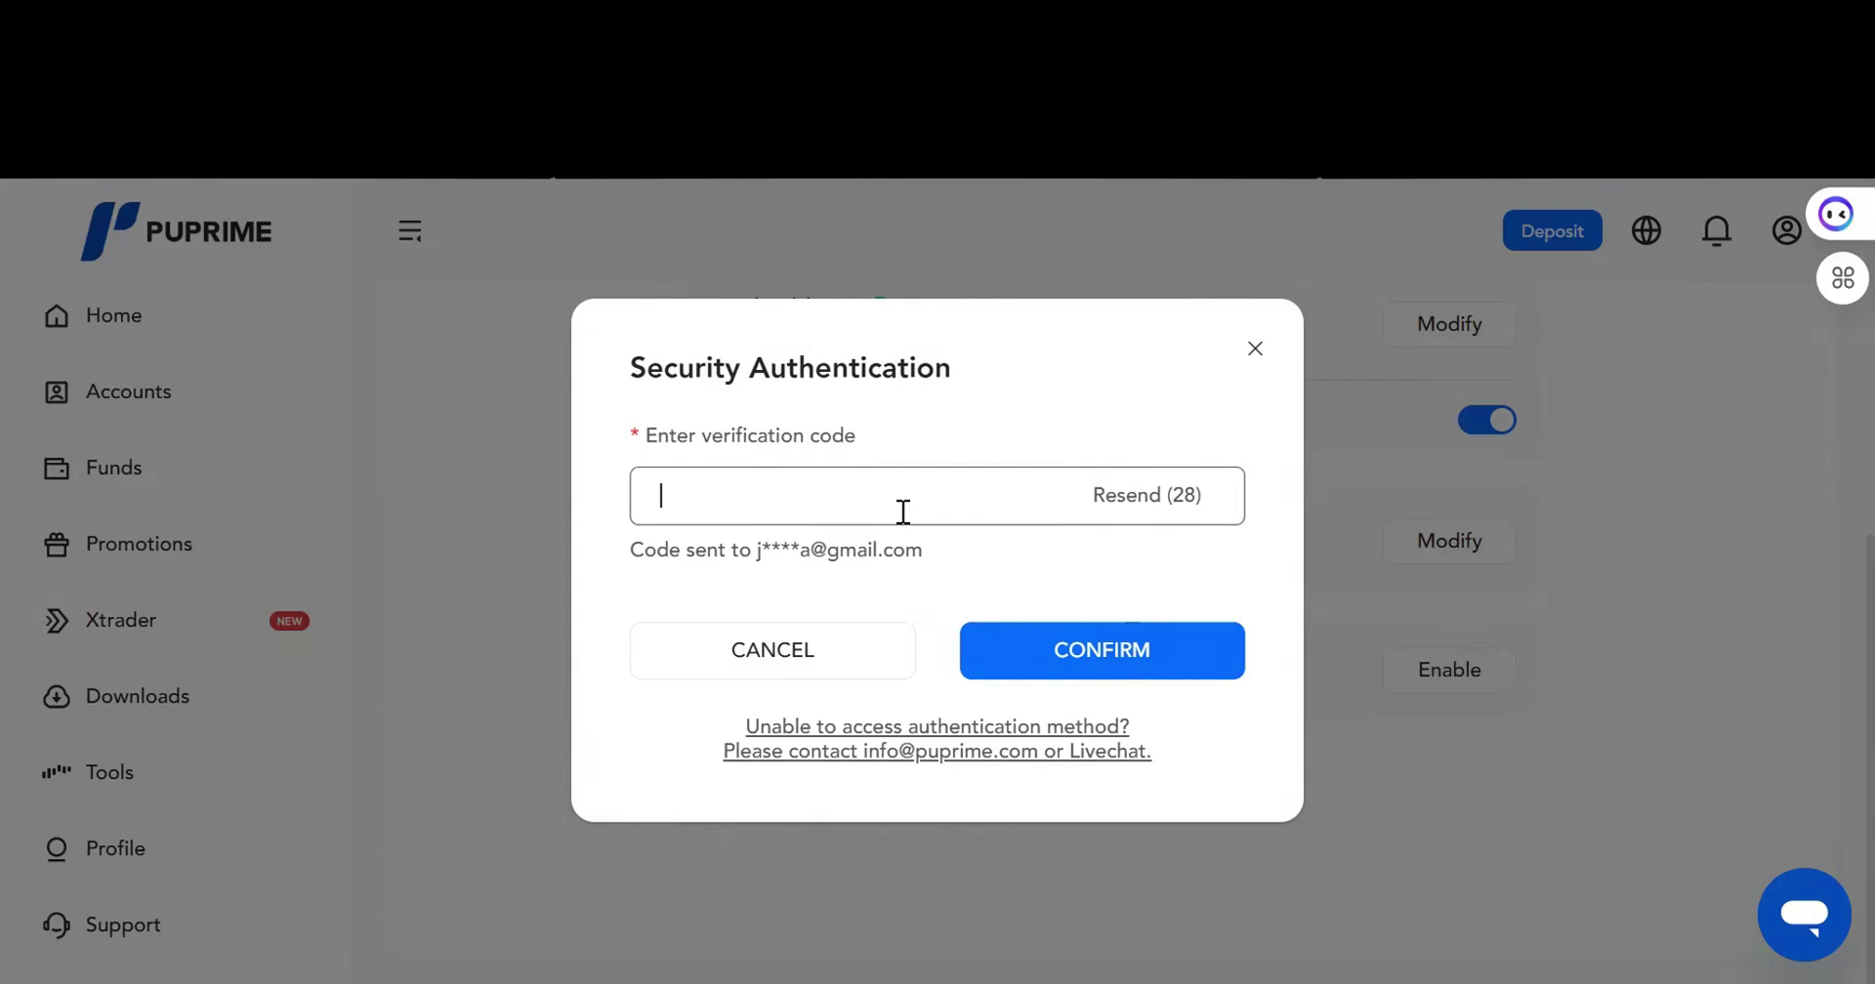
key("ctrl+v")
key("alt+Tab")
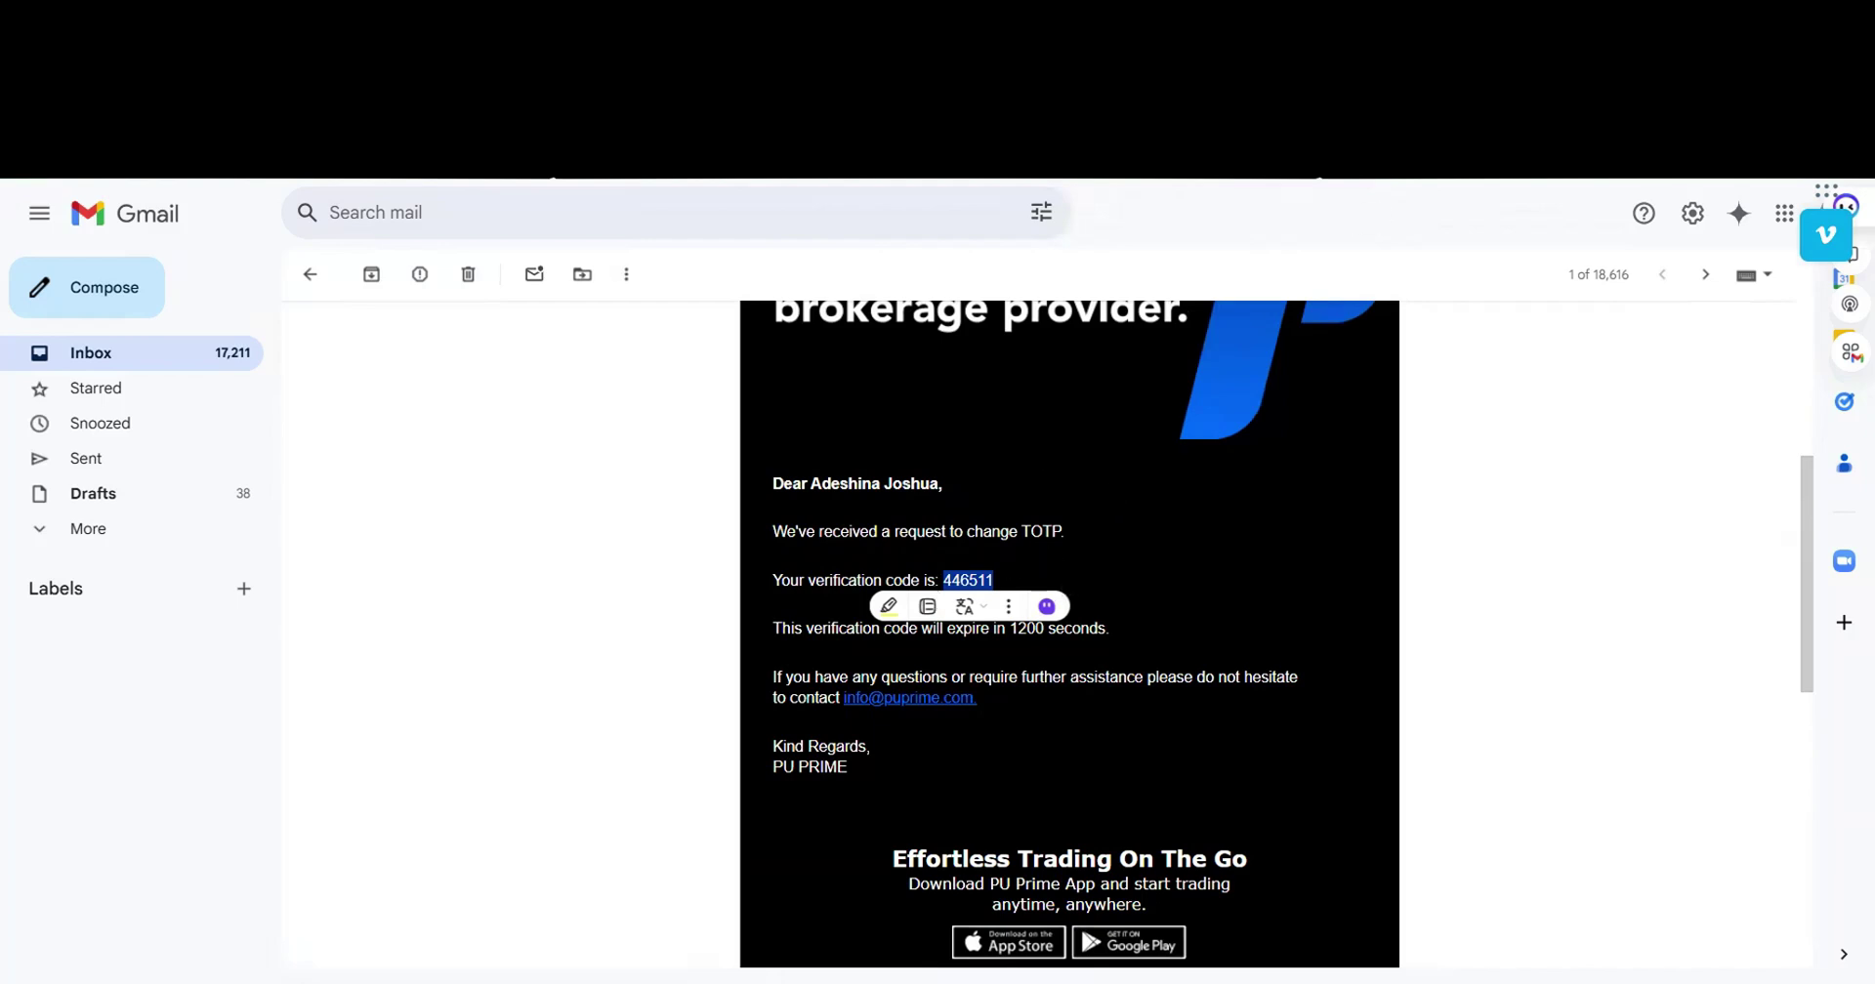
key("alt+Tab")
key("ctrl+v")
left_click(1037, 649)
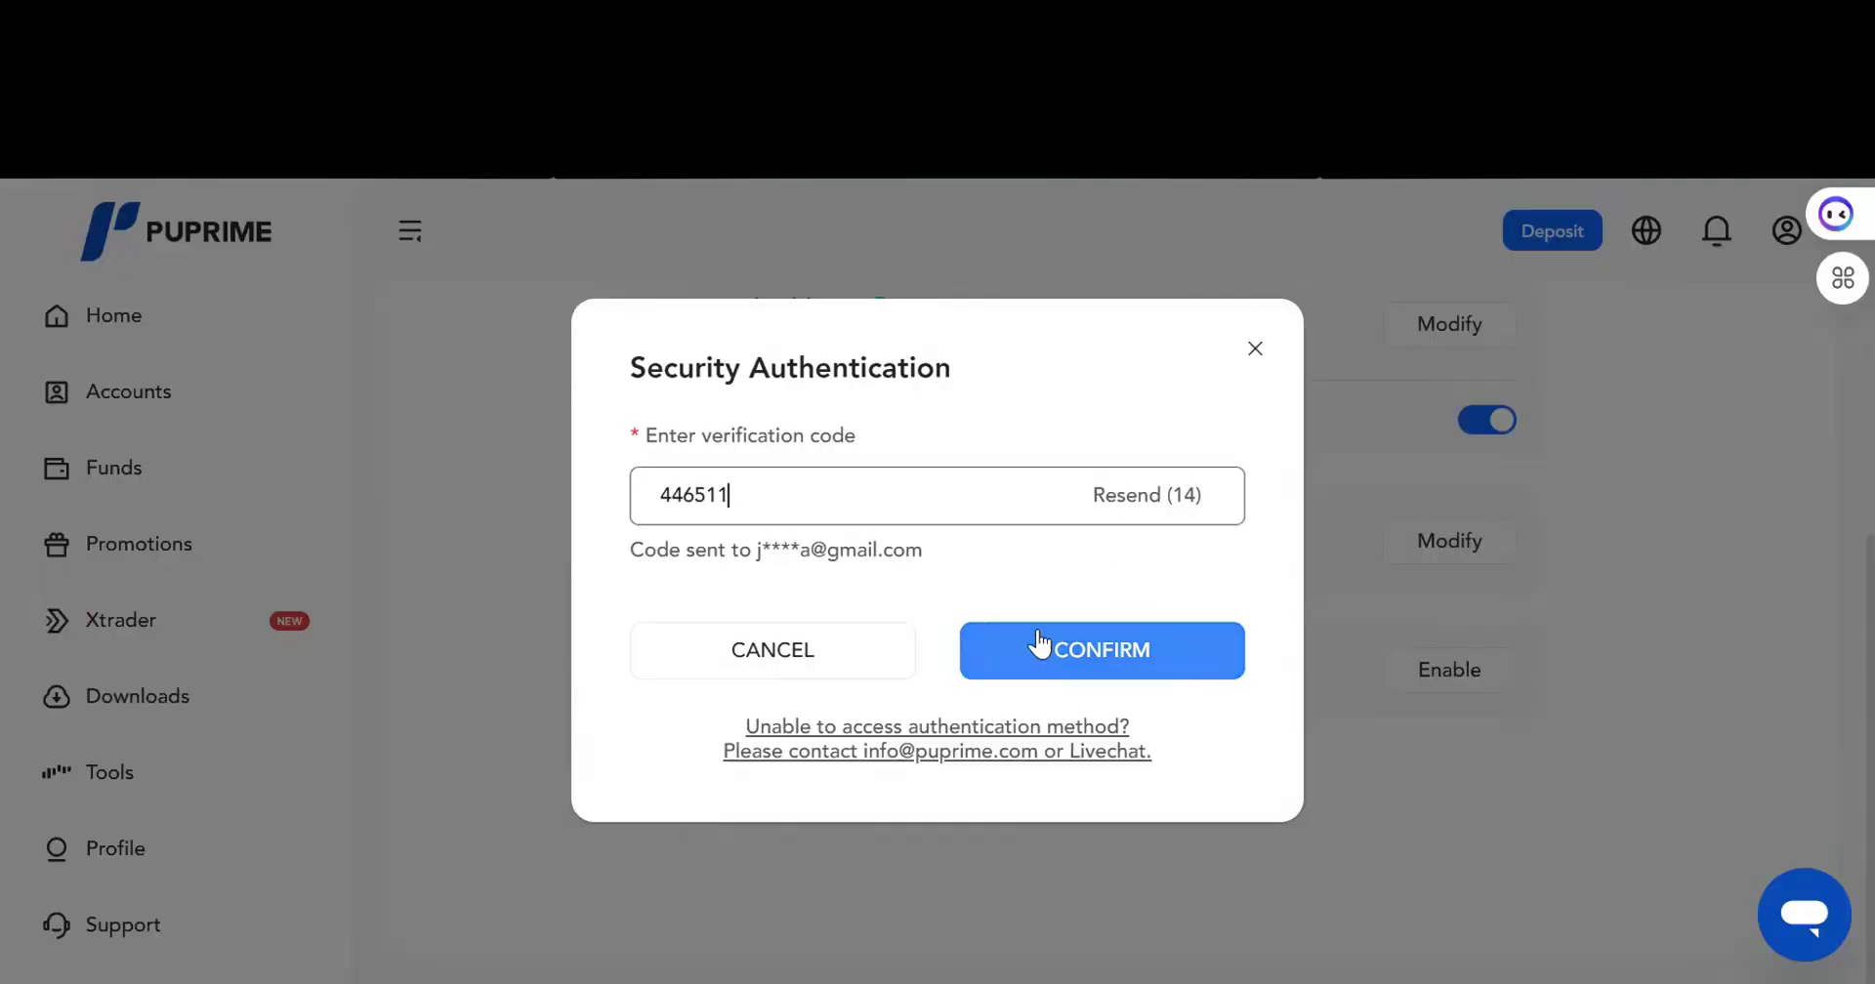
Confirm the emailed code to bring up the Add Authenticator Device QR code for scanning
left_click(1039, 645)
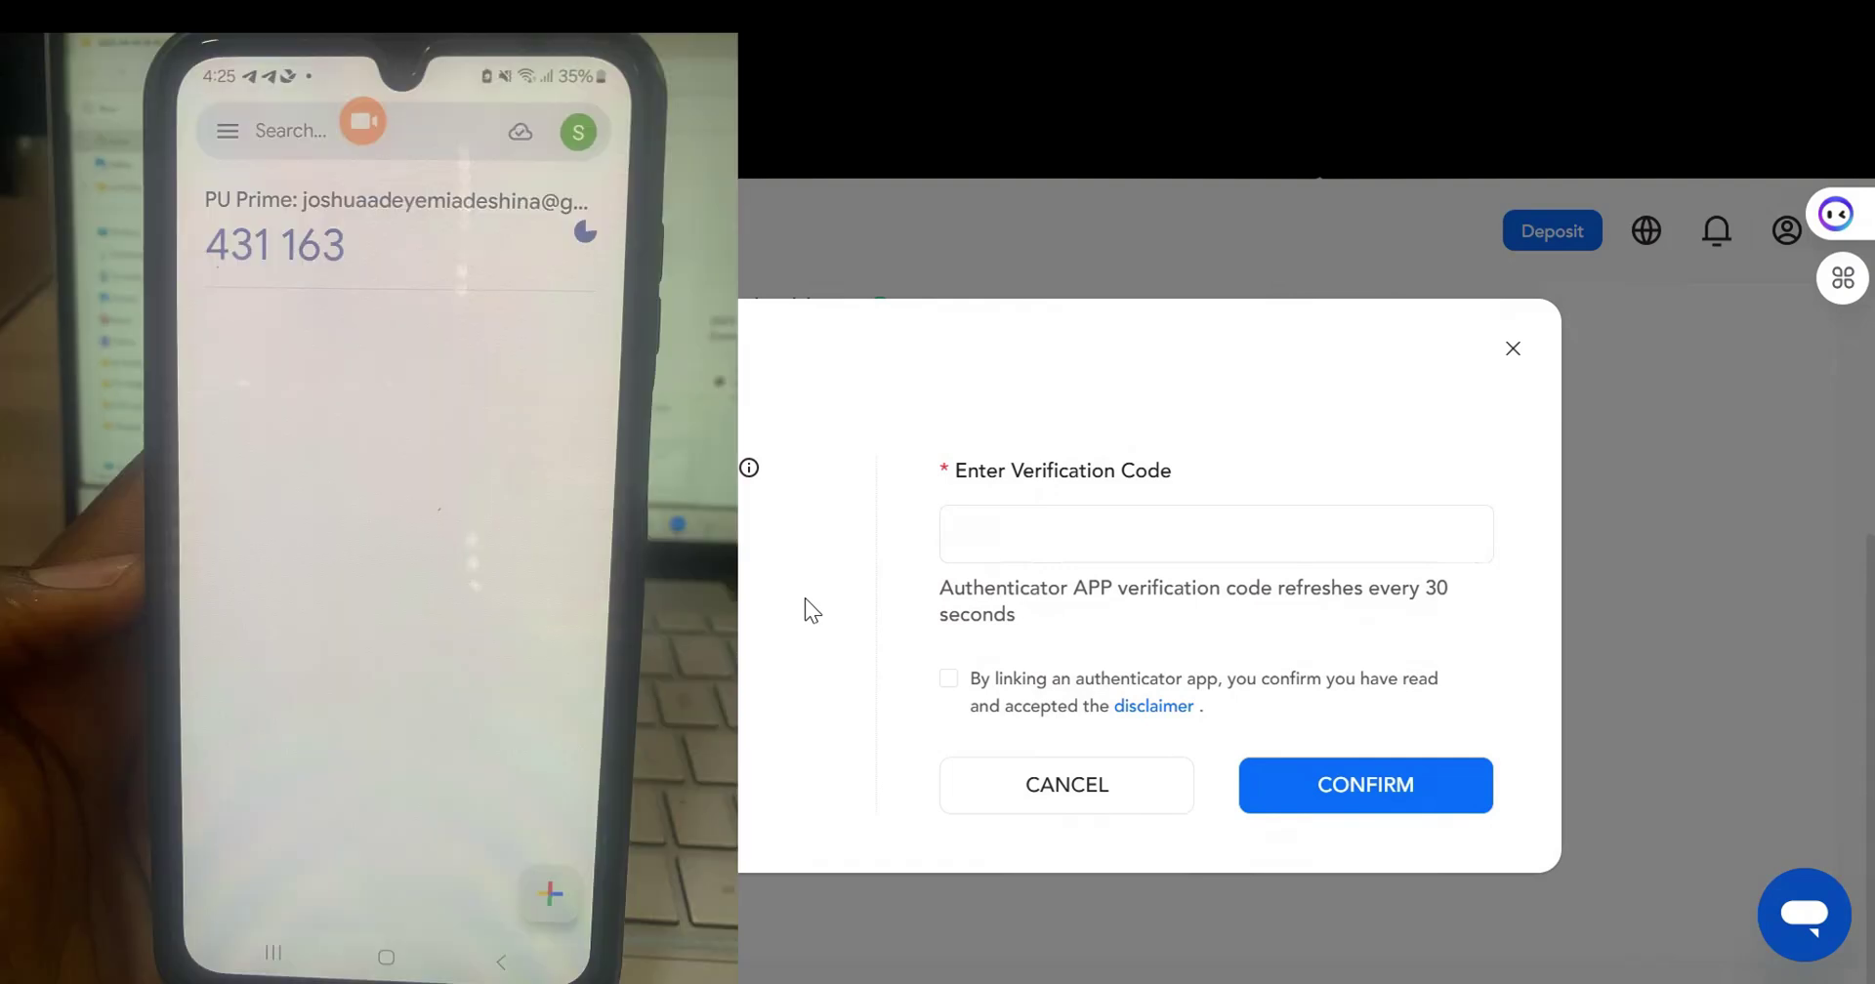
Enter the authenticator app's six-digit code, accept the disclaimer, and confirm
left_click(967, 527)
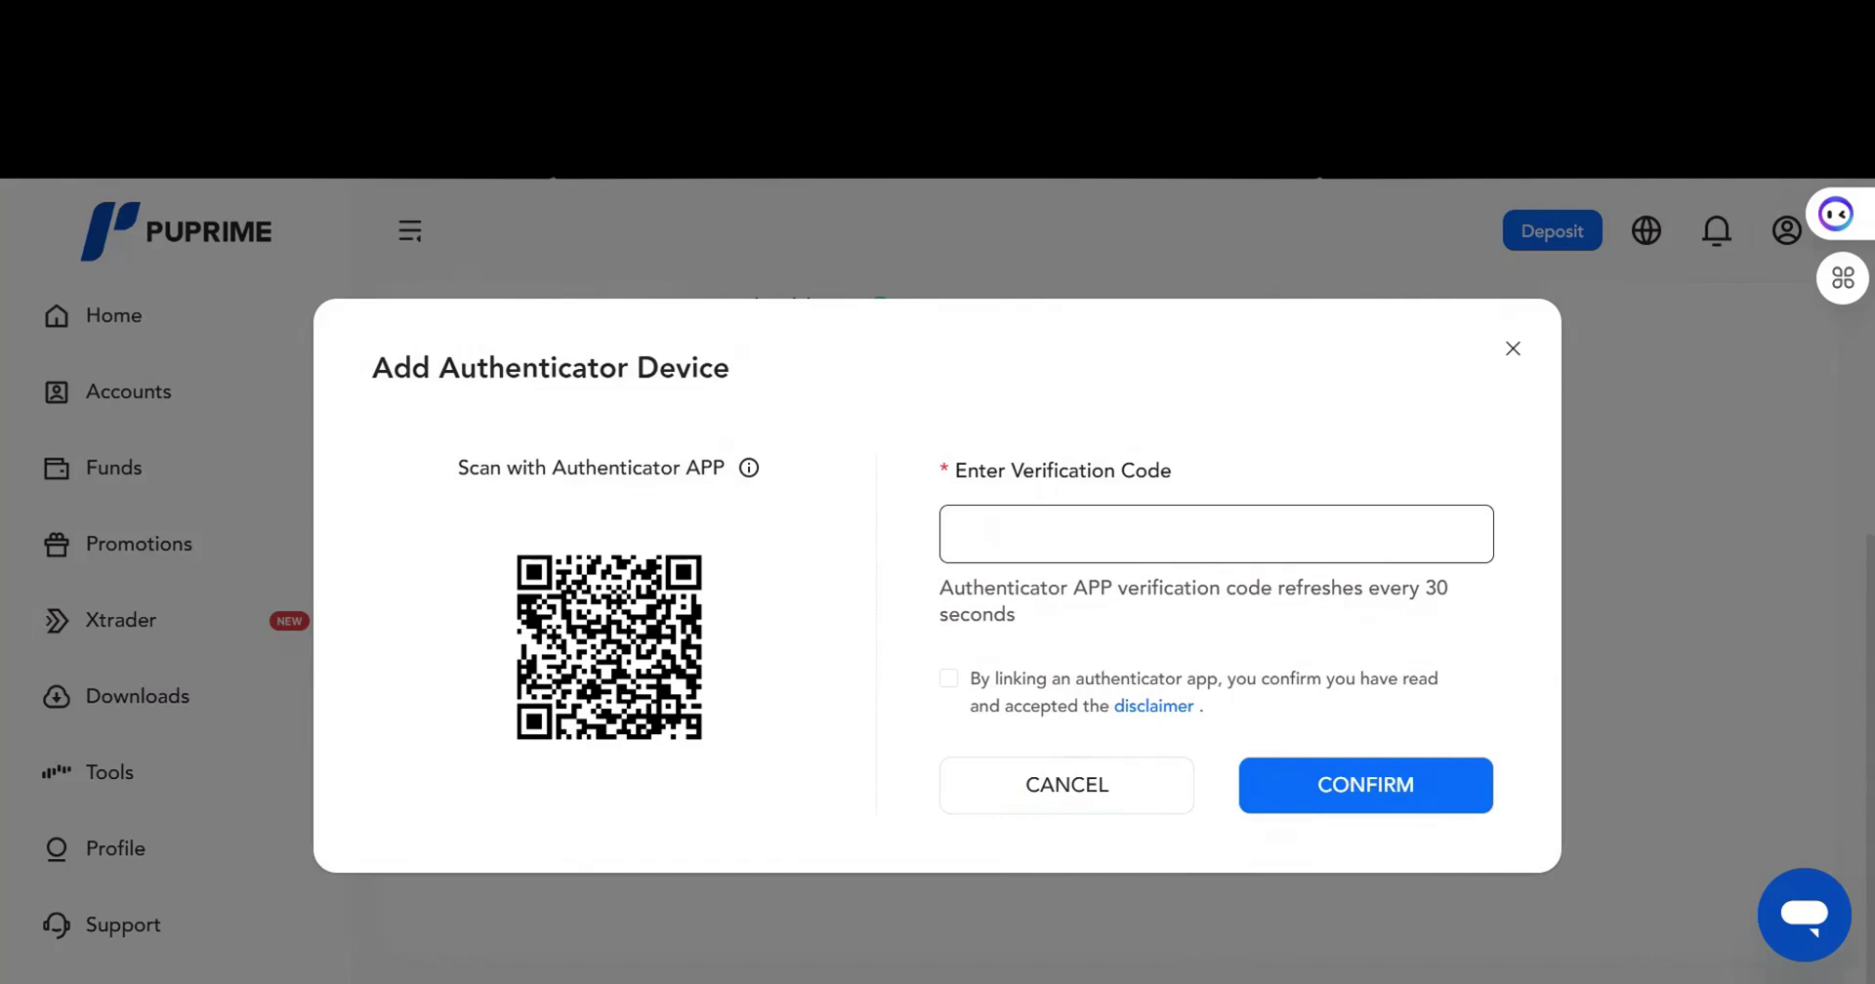
key("Return")
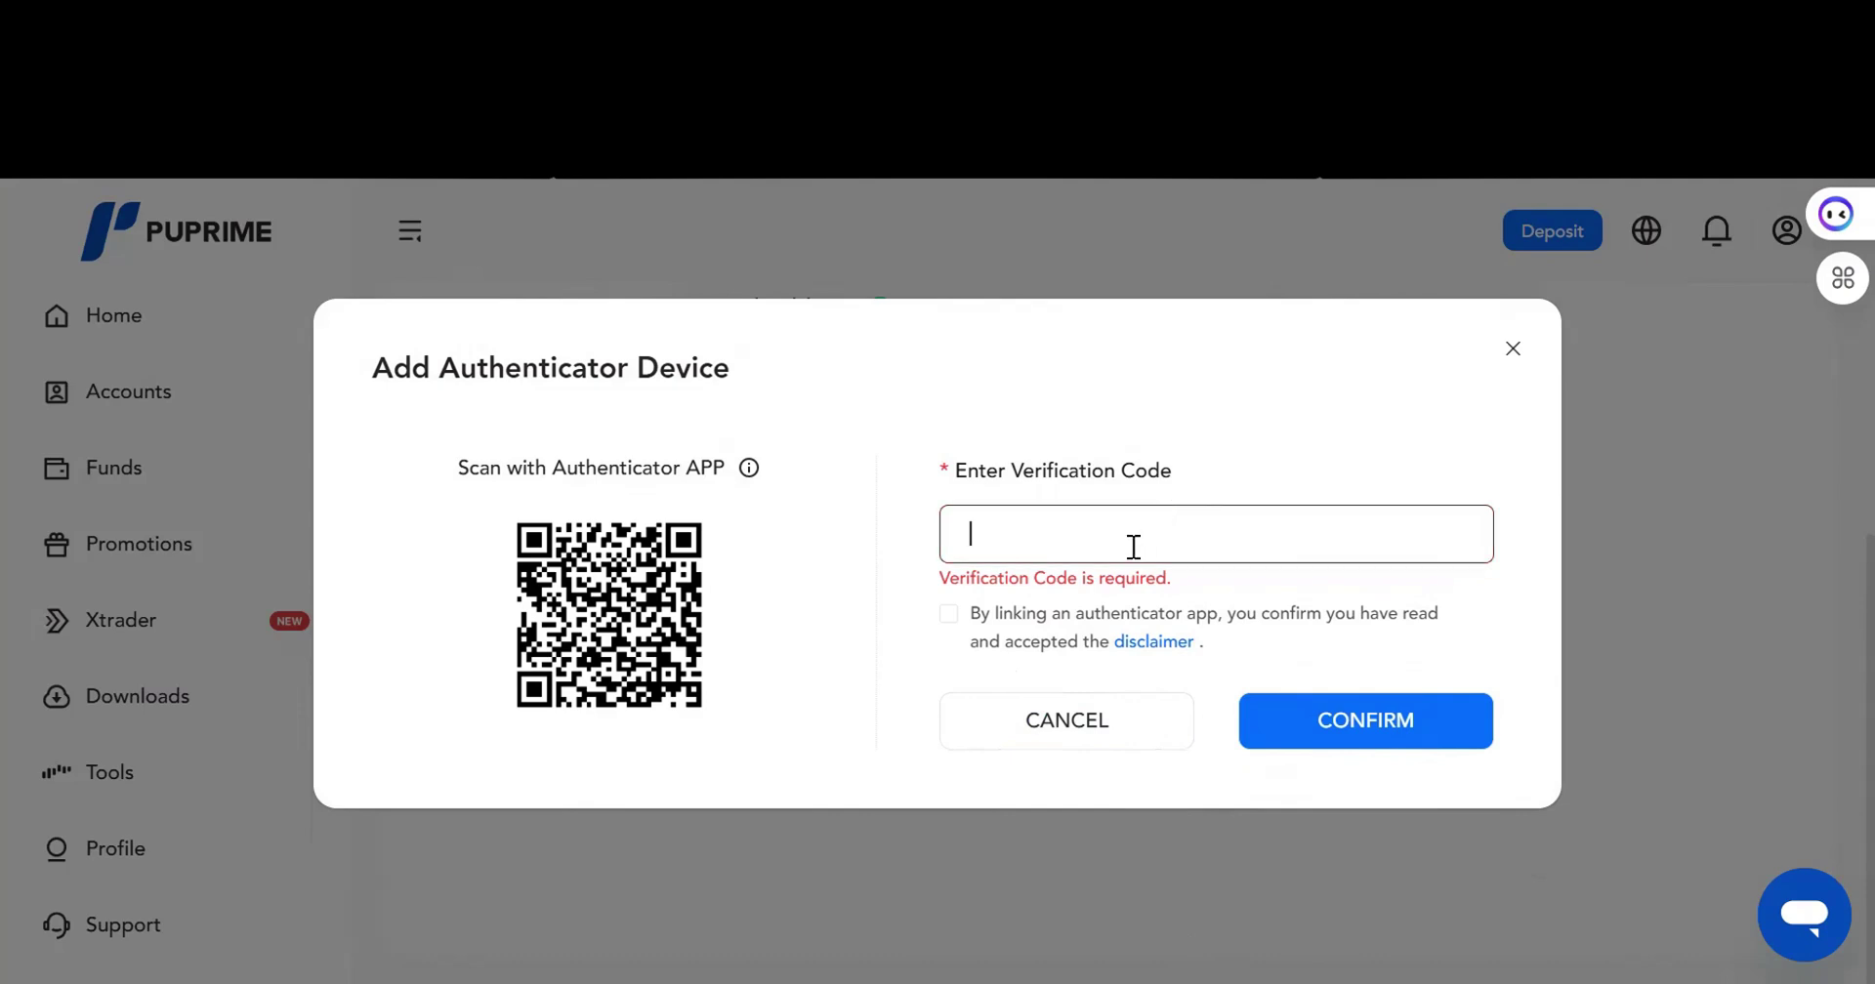
left_click(956, 630)
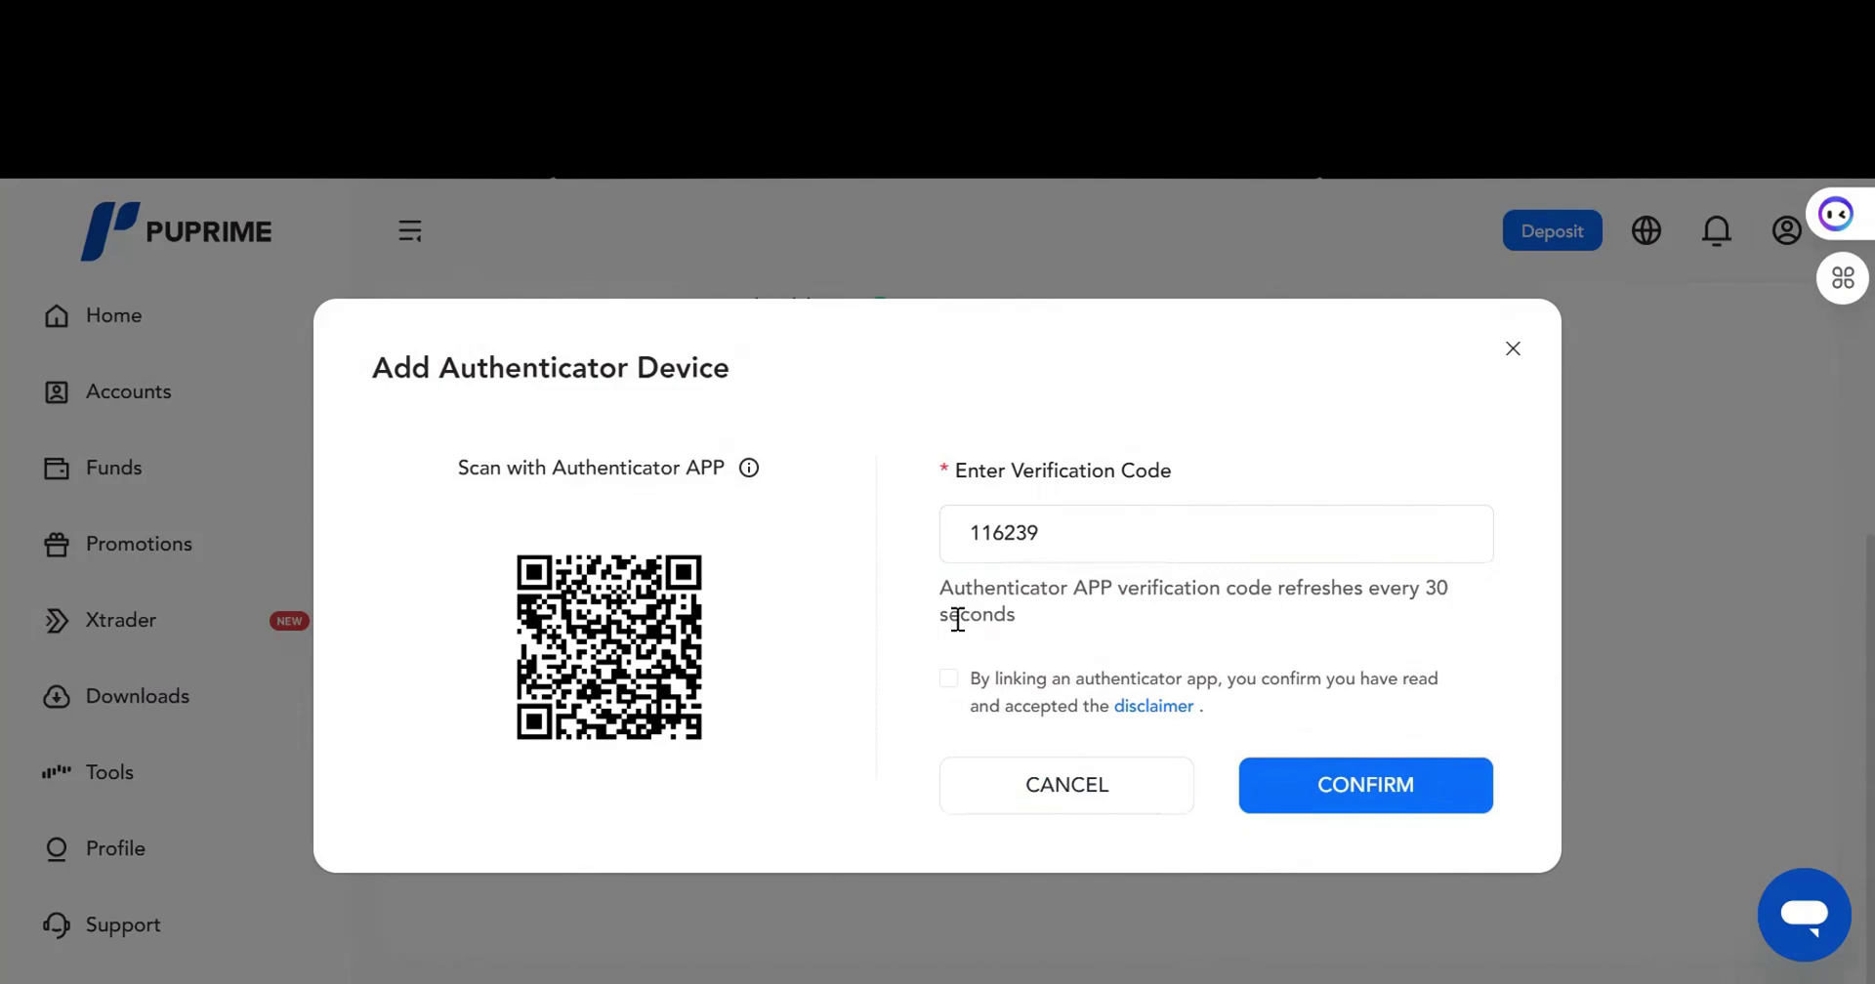
left_click(948, 679)
left_click(1345, 778)
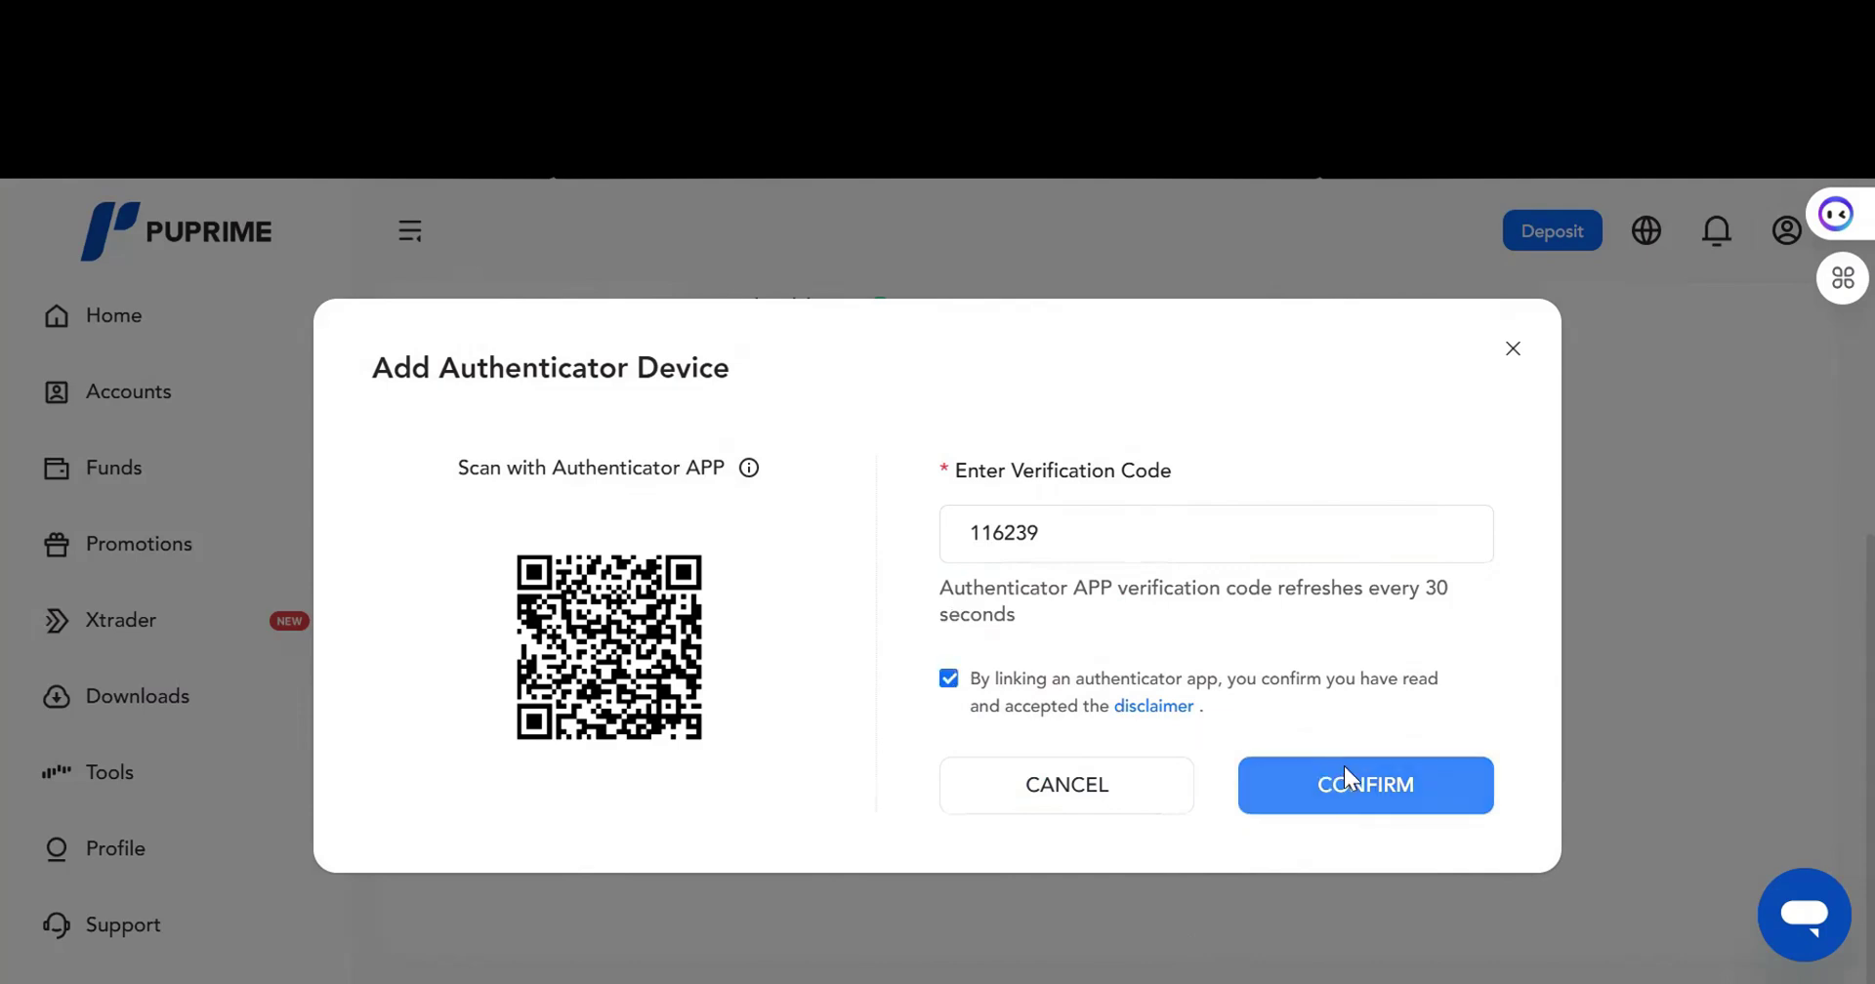